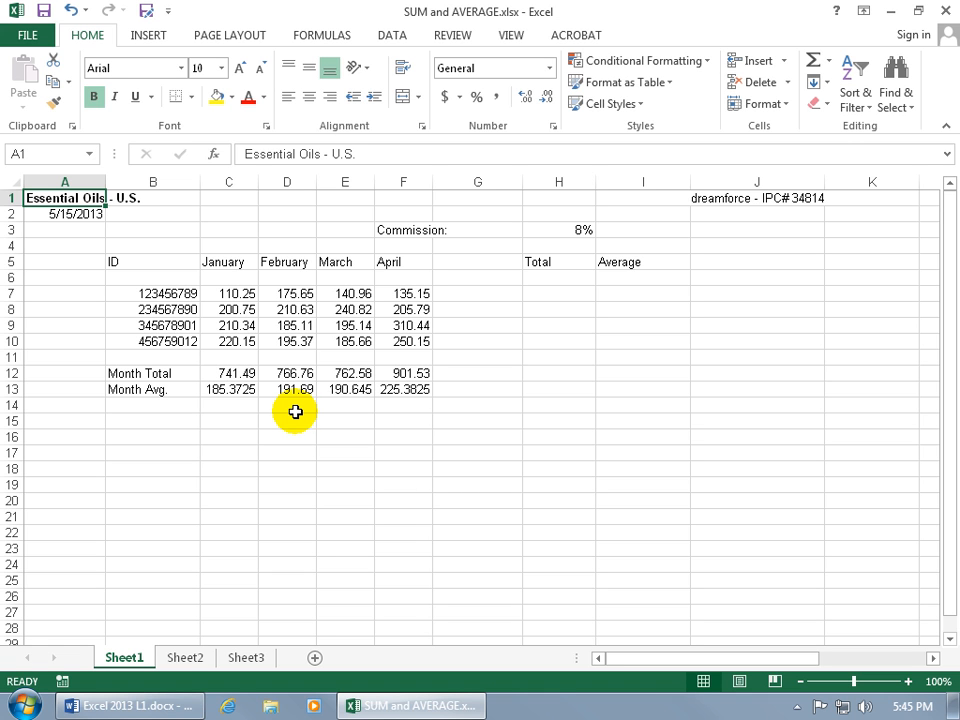
# Enter the value 741.49 in cell C17 below the monthly figures
pyautogui.click(240, 450)
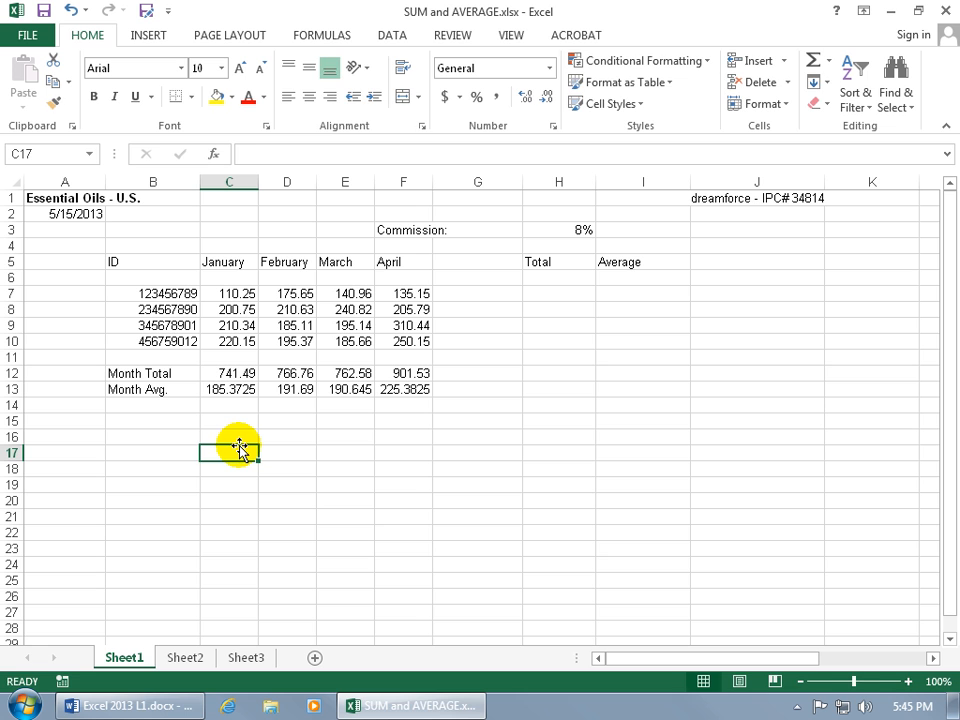
pyautogui.write('741.49')
pyautogui.press('Return')
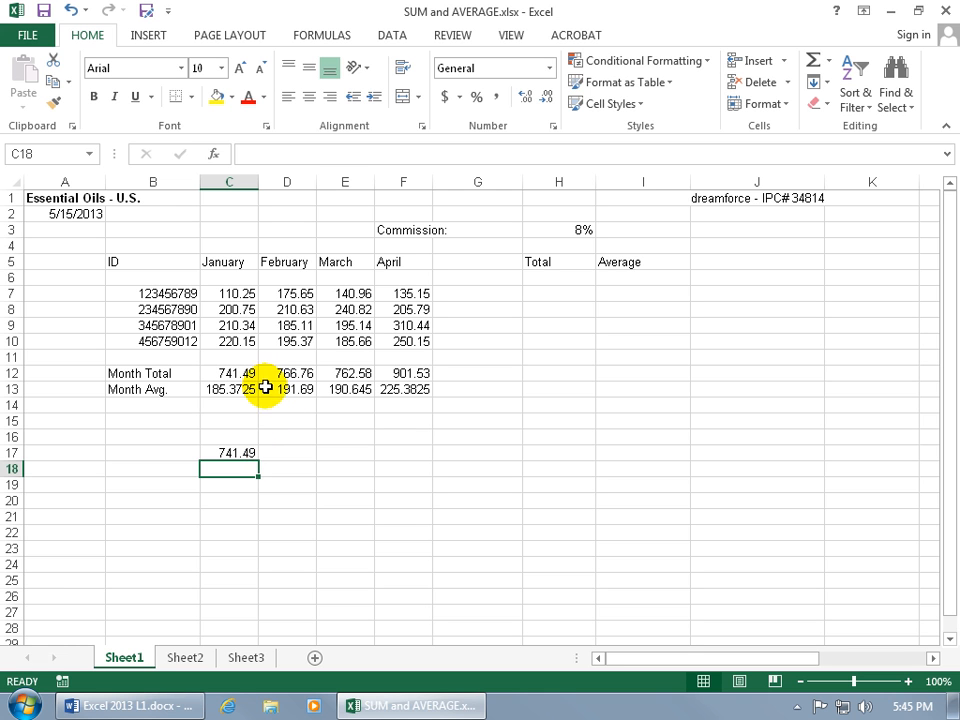
# Display the worksheet's formulas, examine those in the Month Total and Month Avg. rows, and return to showing values
pyautogui.click(248, 373)
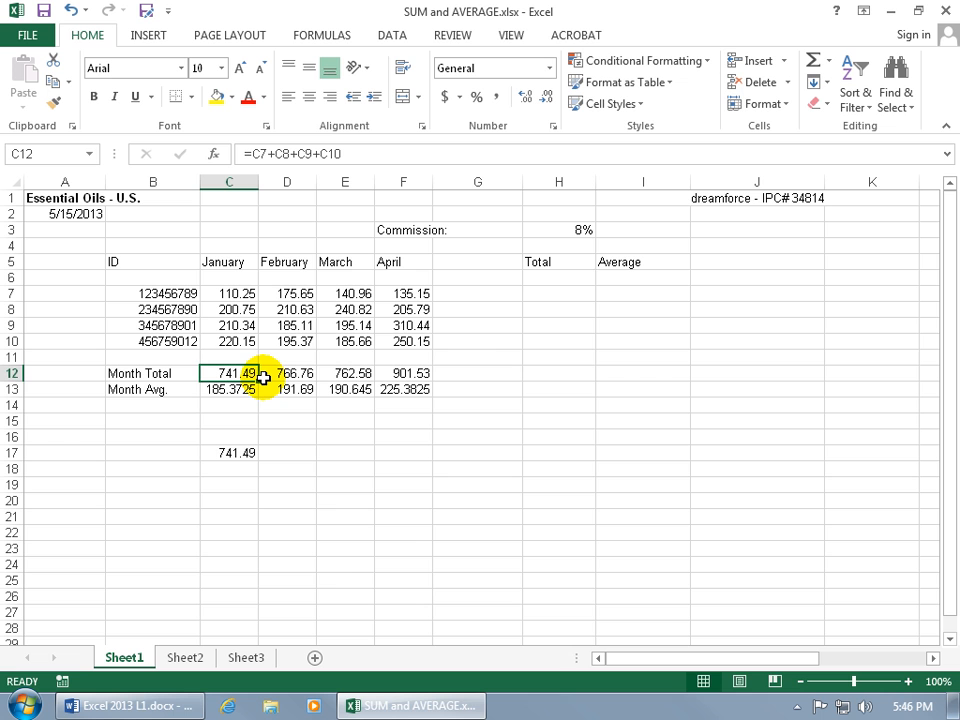
pyautogui.hotkey('ctrl', '`')
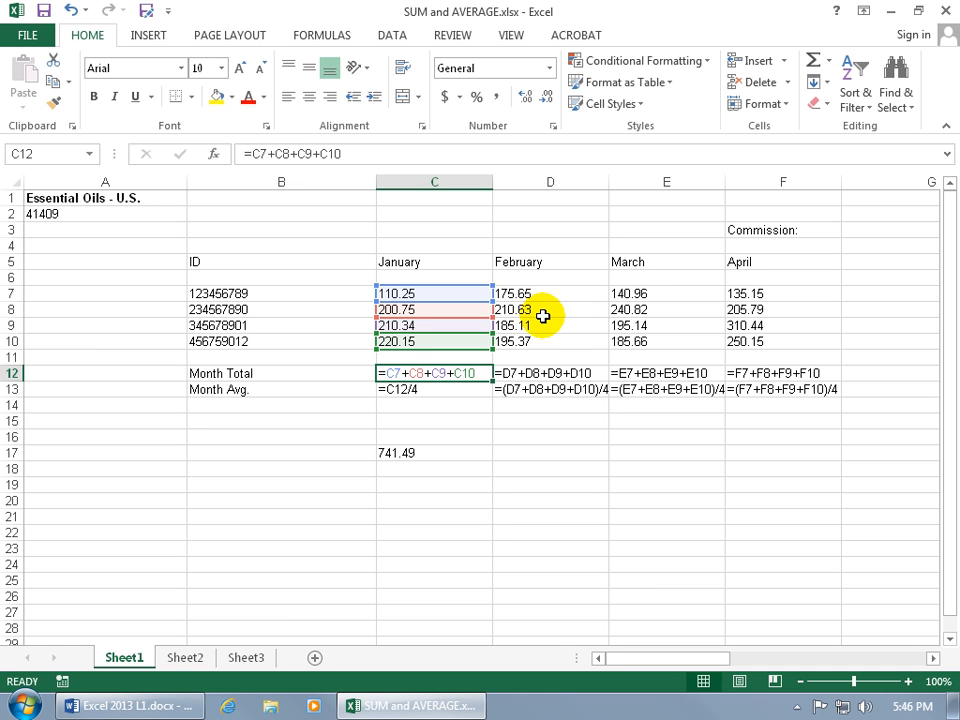
pyautogui.click(476, 377)
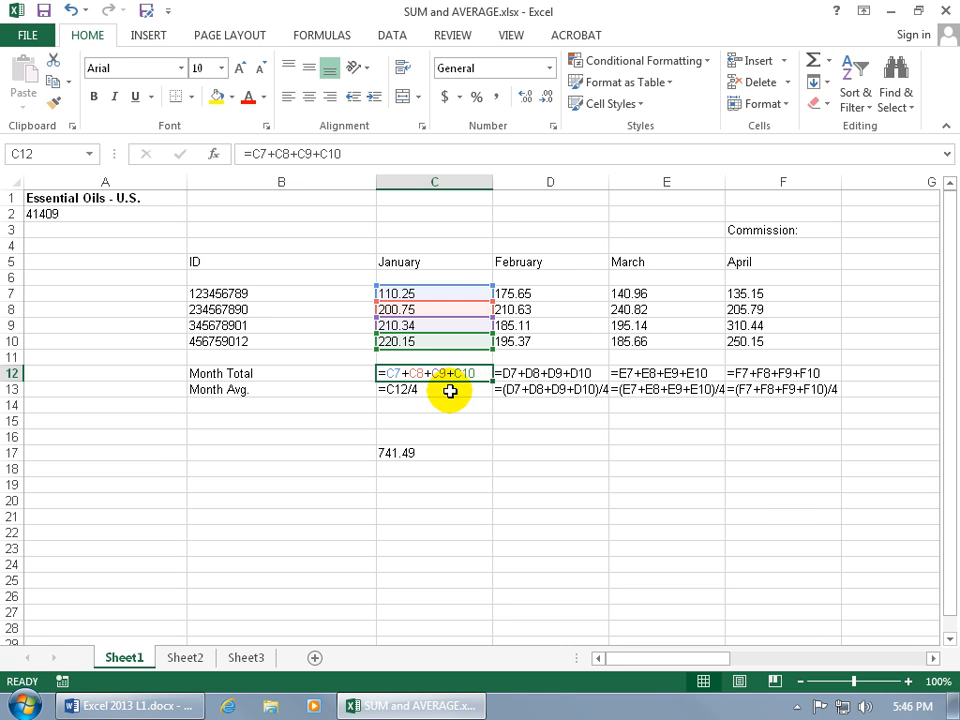
pyautogui.click(450, 390)
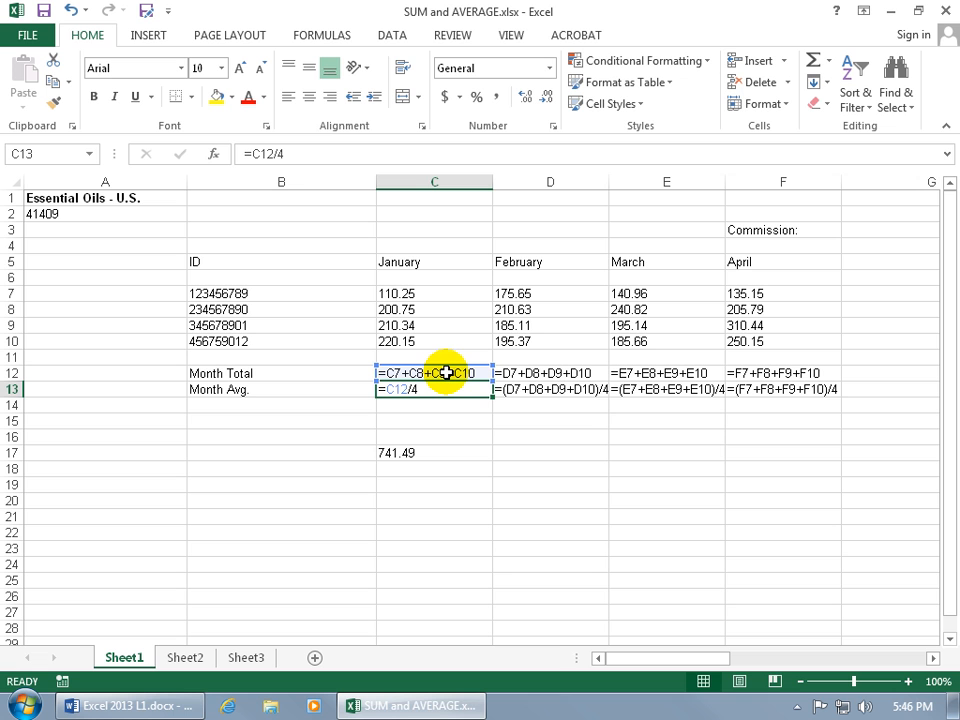
pyautogui.click(540, 391)
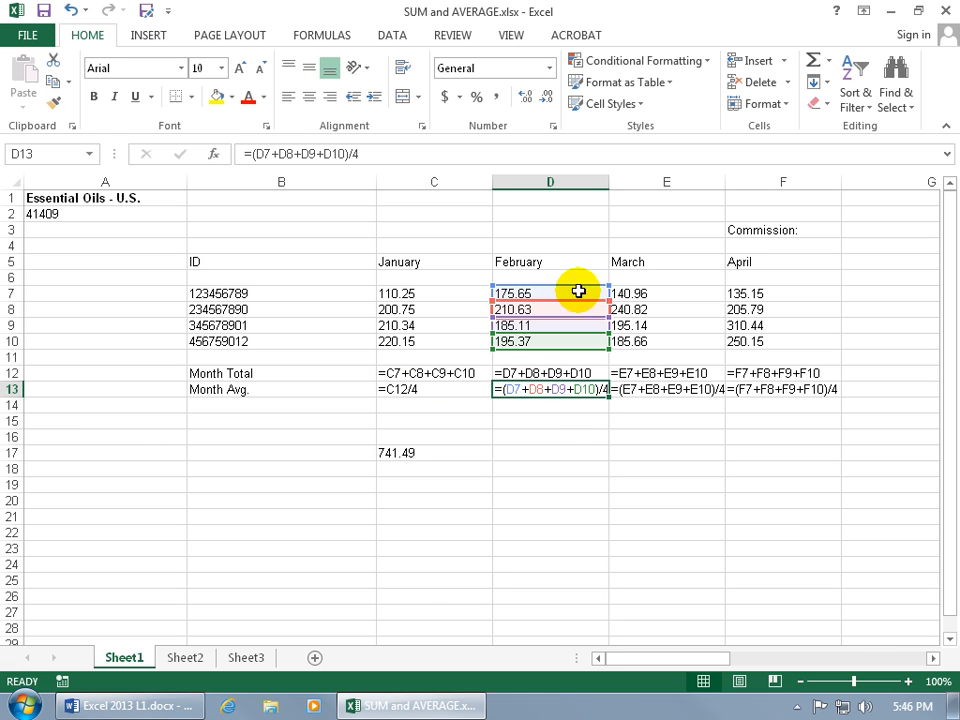
pyautogui.click(649, 376)
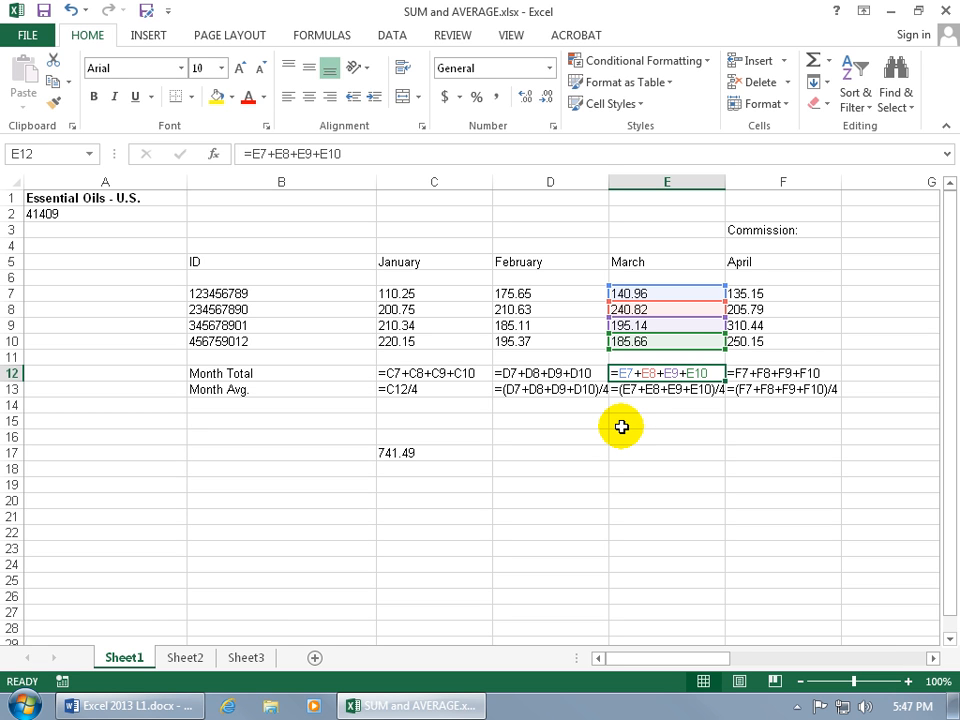
pyautogui.hotkey('ctrl', '`')
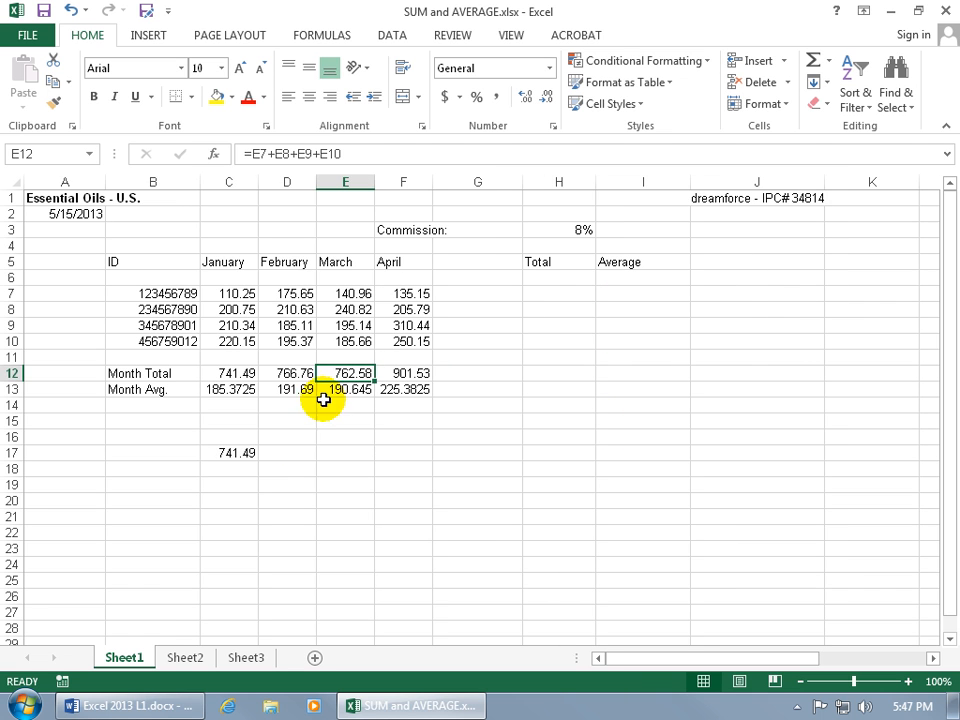
# Delete the typed number in cell C17
pyautogui.click(249, 452)
pyautogui.press('Delete')
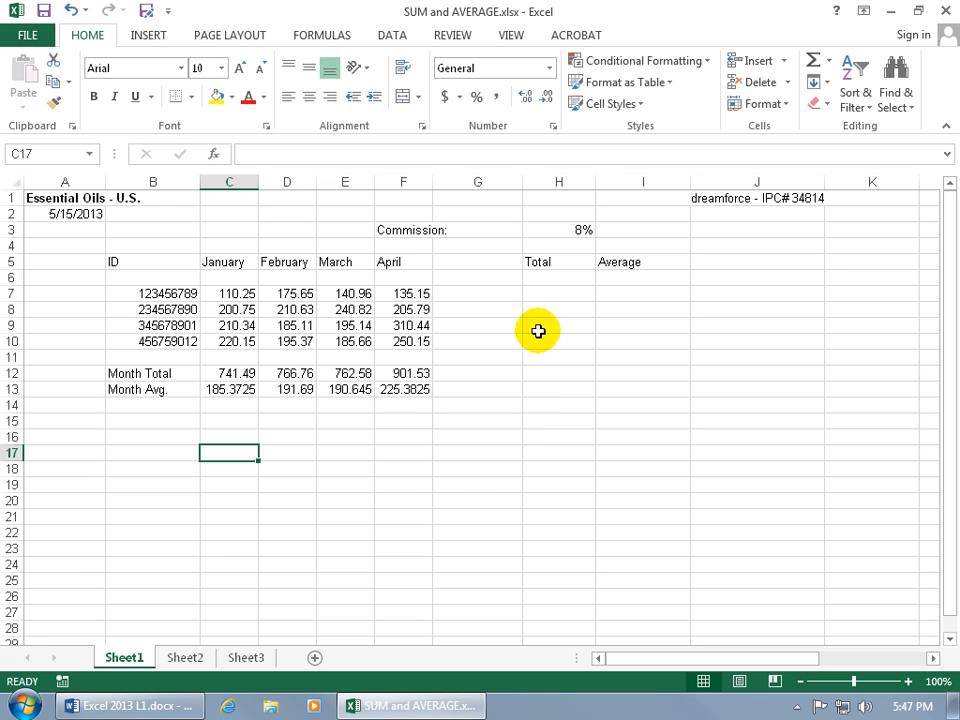
pyautogui.click(560, 293)
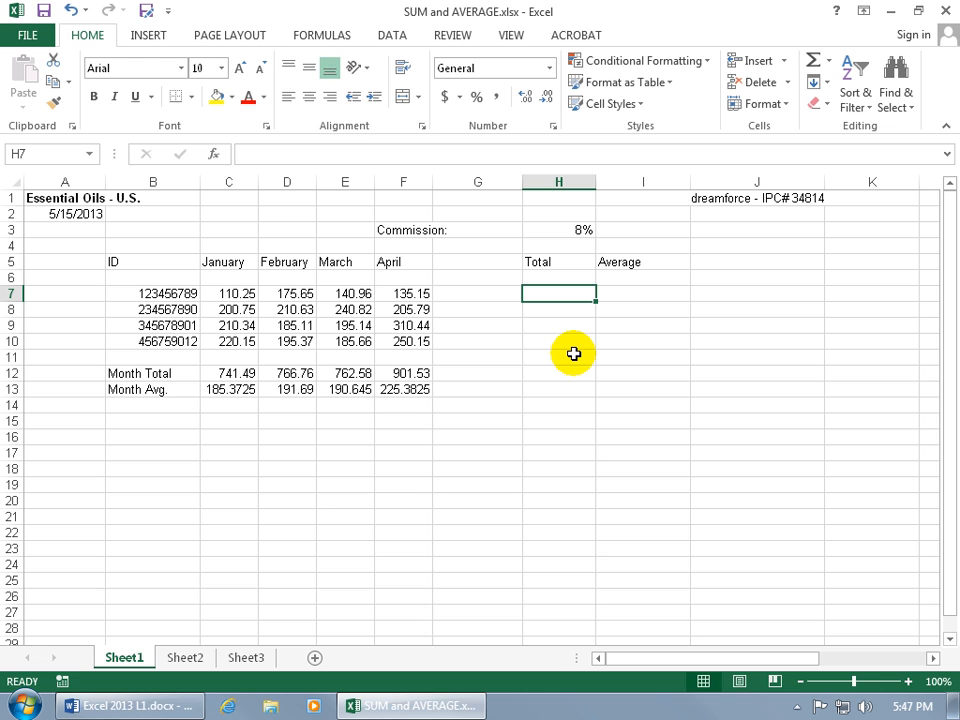
pyautogui.write('=')
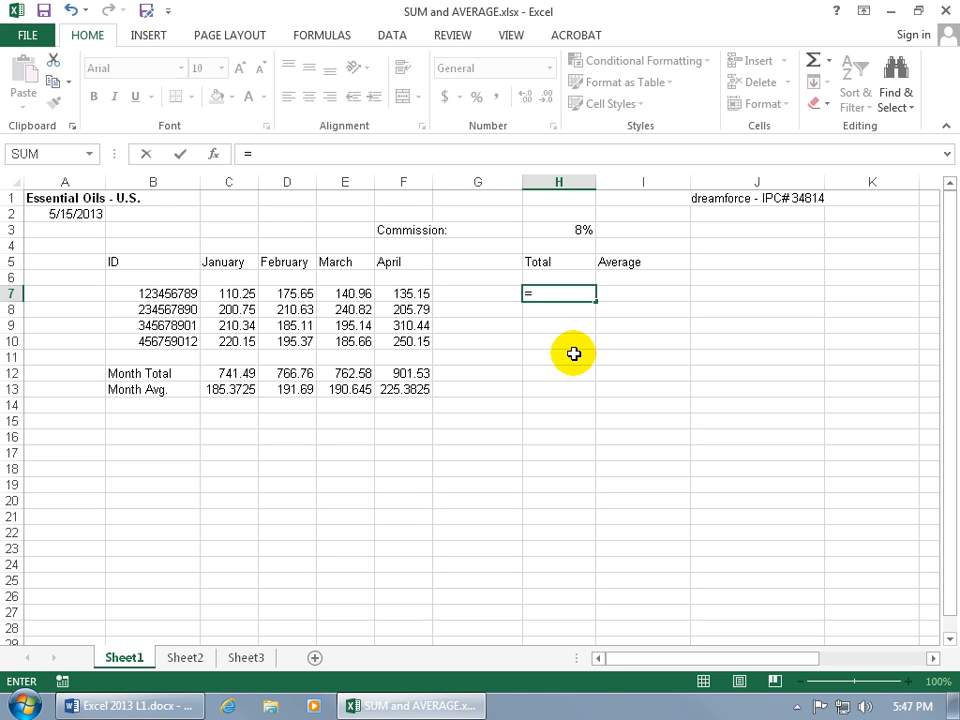
pyautogui.write('su')
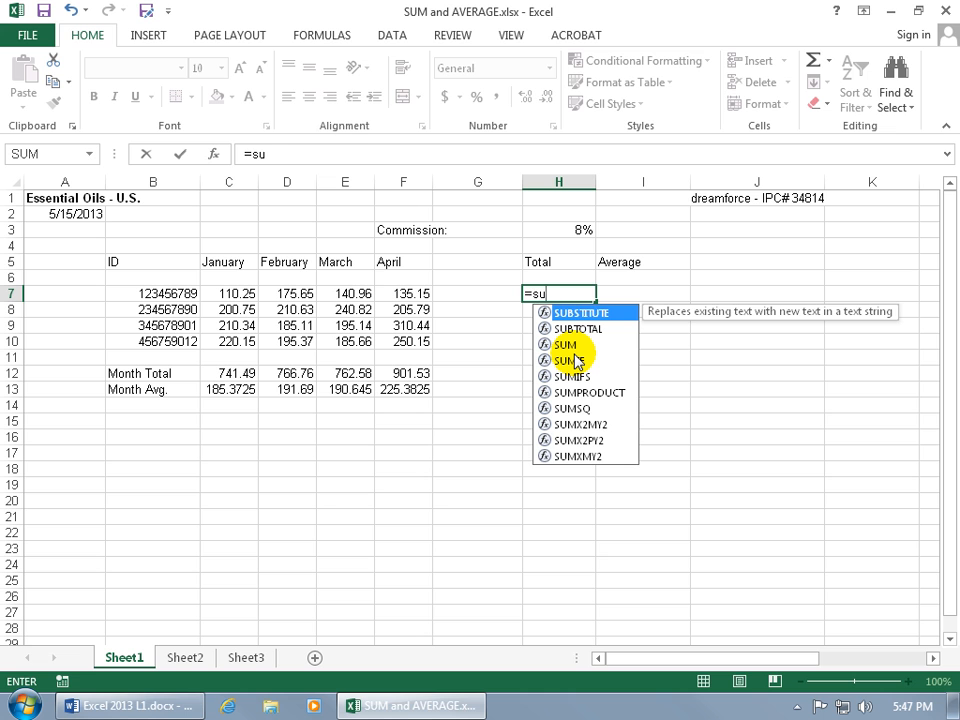
pyautogui.write('m')
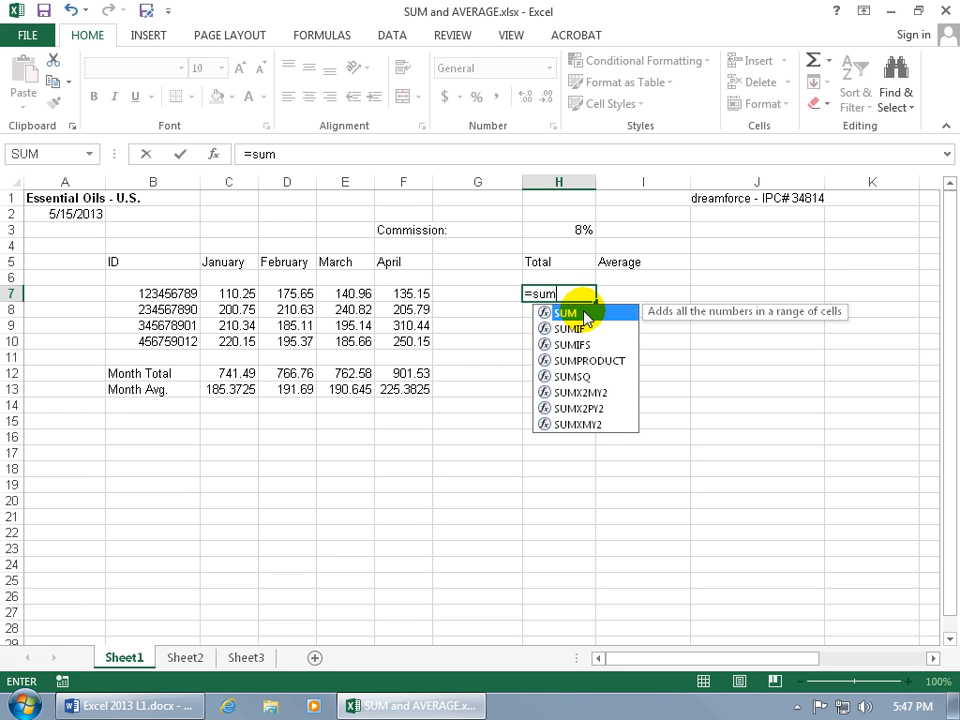
pyautogui.press('Down')
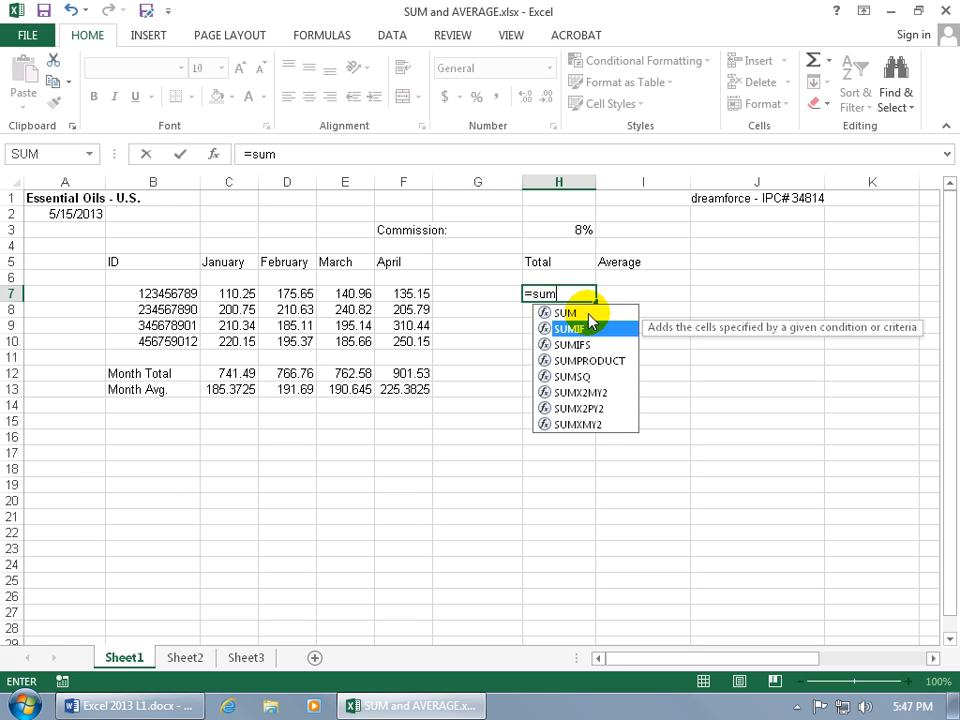
pyautogui.press('Down')
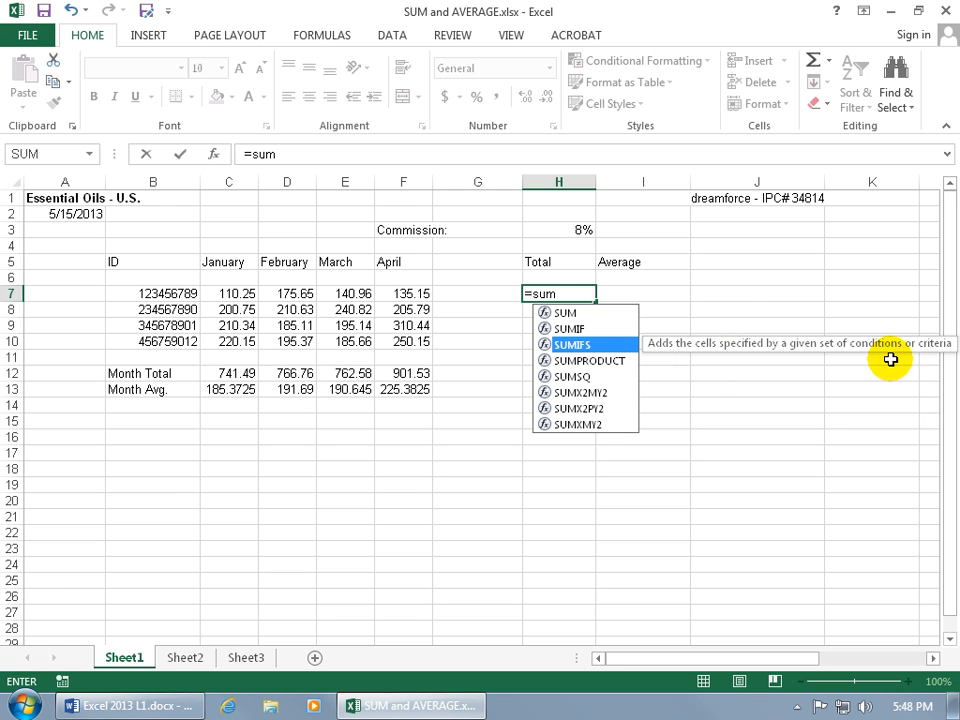
pyautogui.press('Up')
pyautogui.press('Up')
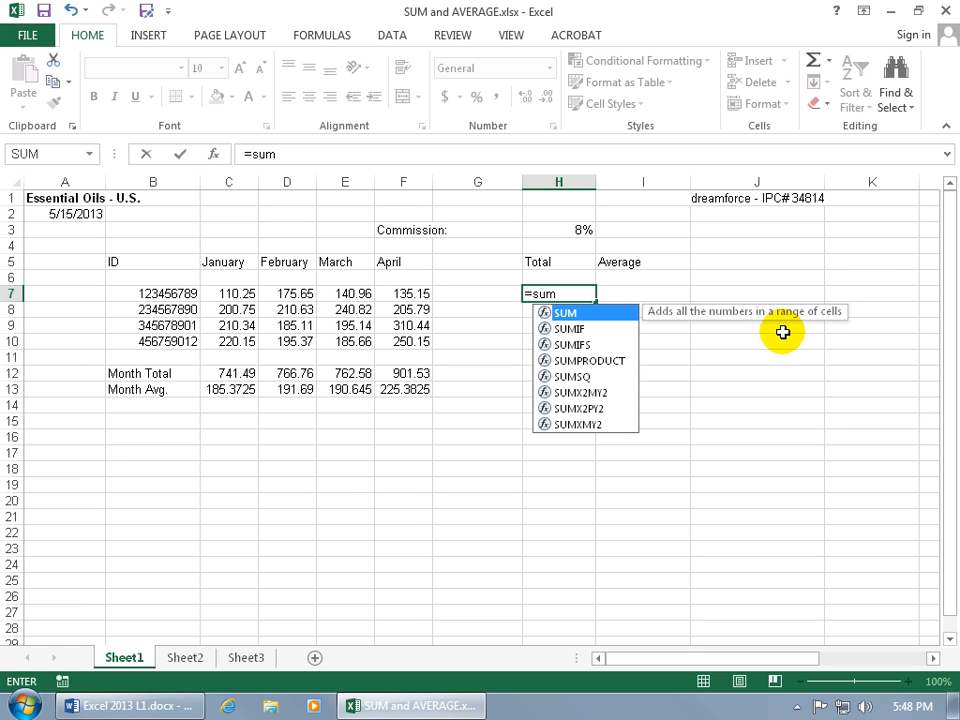
pyautogui.press('Escape')
pyautogui.press('Escape')
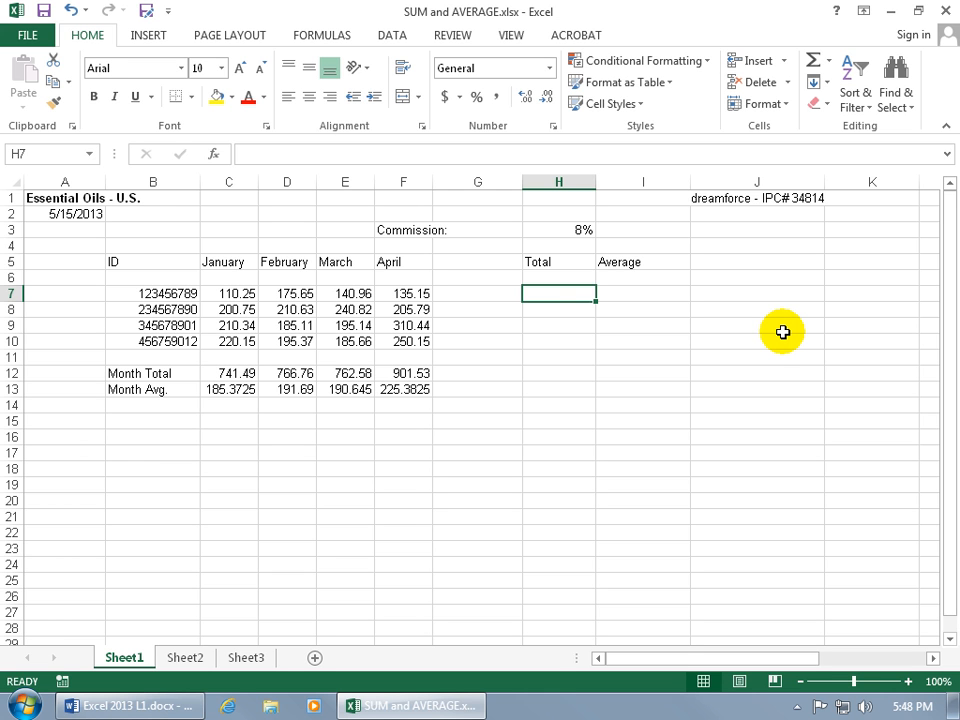
pyautogui.write('sum')
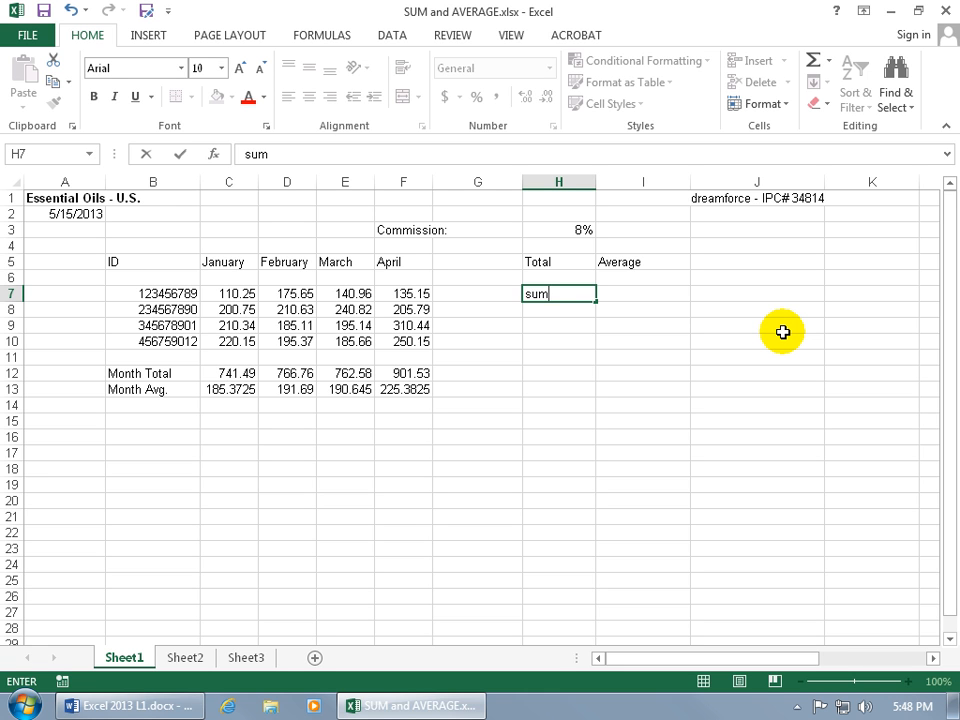
pyautogui.press('BackSpace')
pyautogui.press('BackSpace')
pyautogui.press('BackSpace')
pyautogui.write('=')
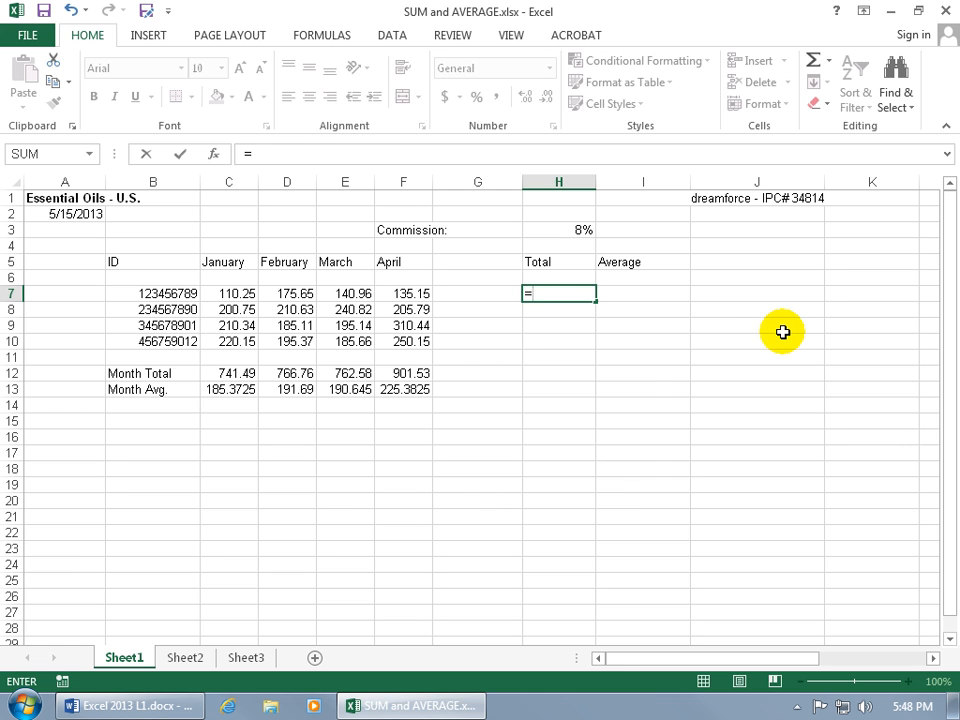
pyautogui.write('s')
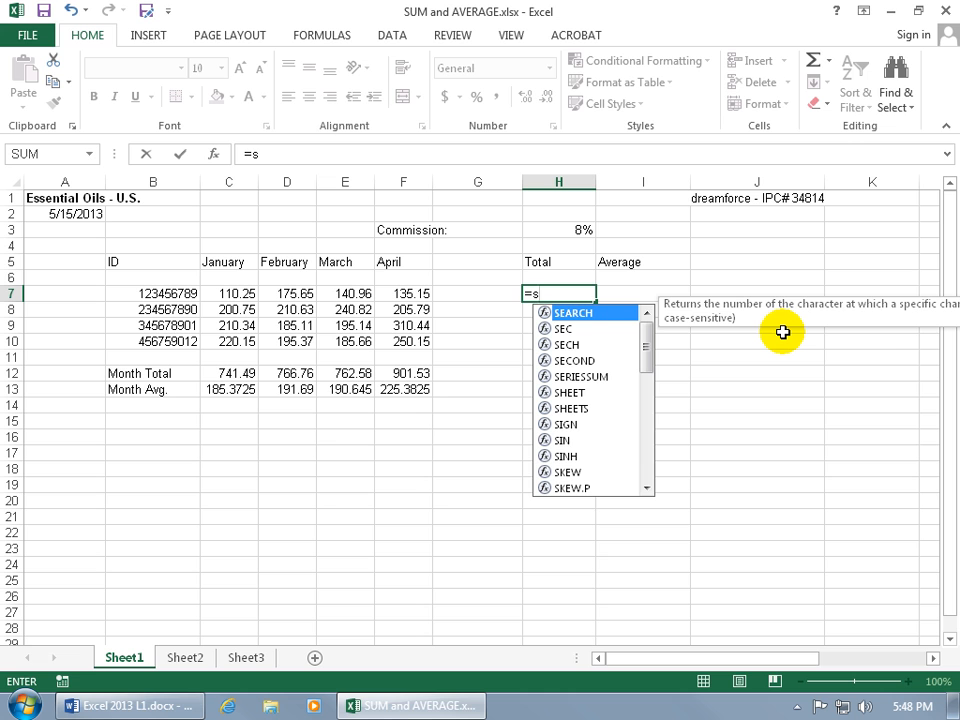
pyautogui.write('um')
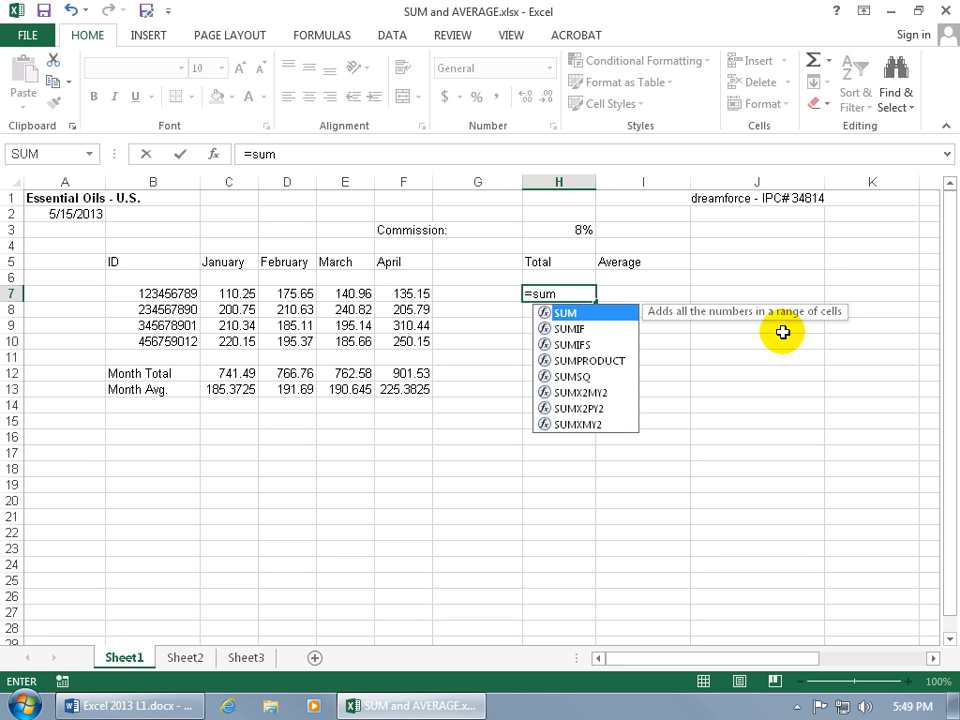
pyautogui.doubleClick(574, 315)
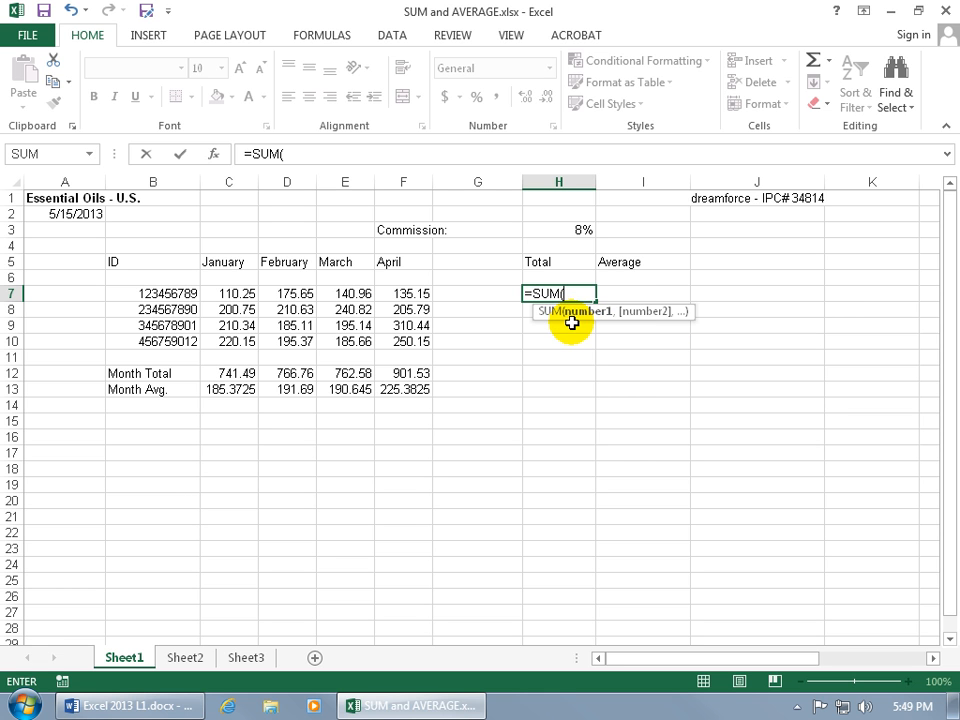
pyautogui.press('Escape')
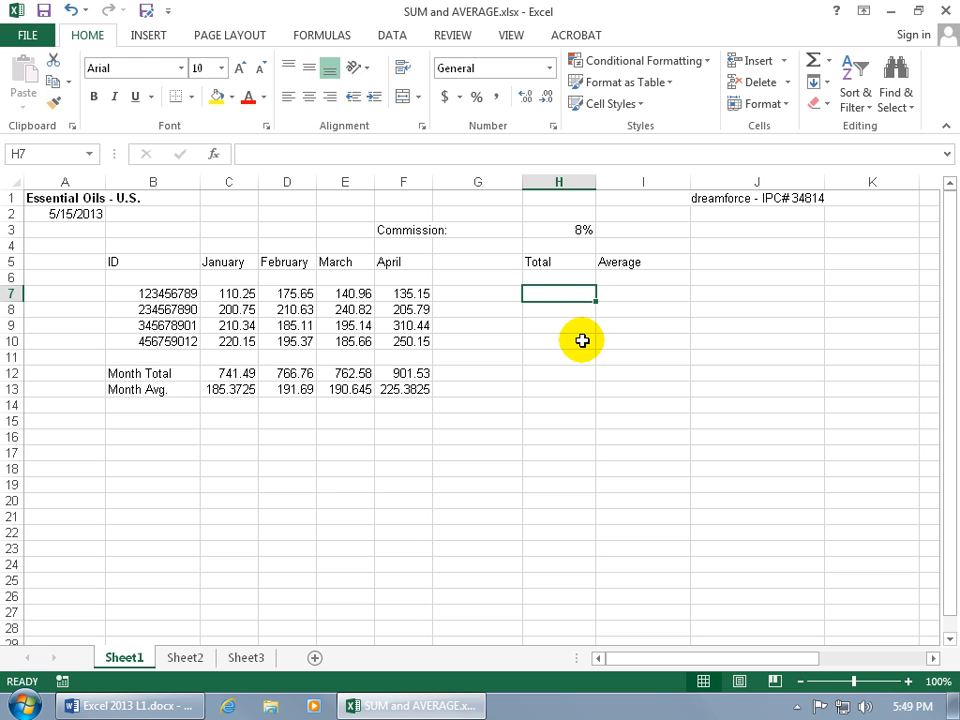
# Begin a SUM formula in cell H7 with the January to April range C7:F7 as its argument
pyautogui.write('=sum')
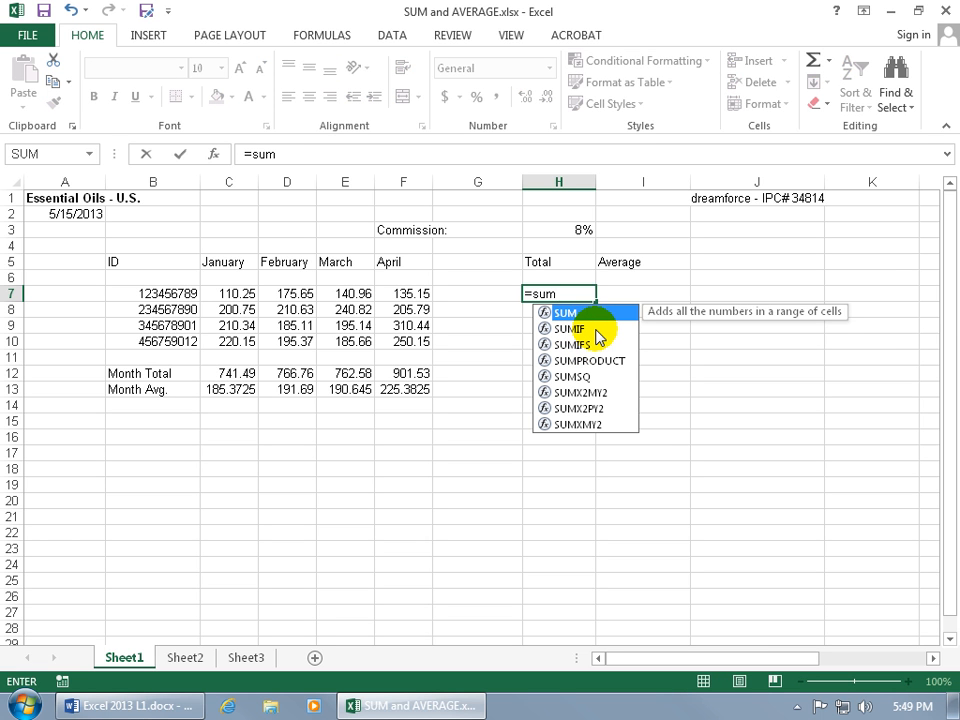
pyautogui.press('Tab')
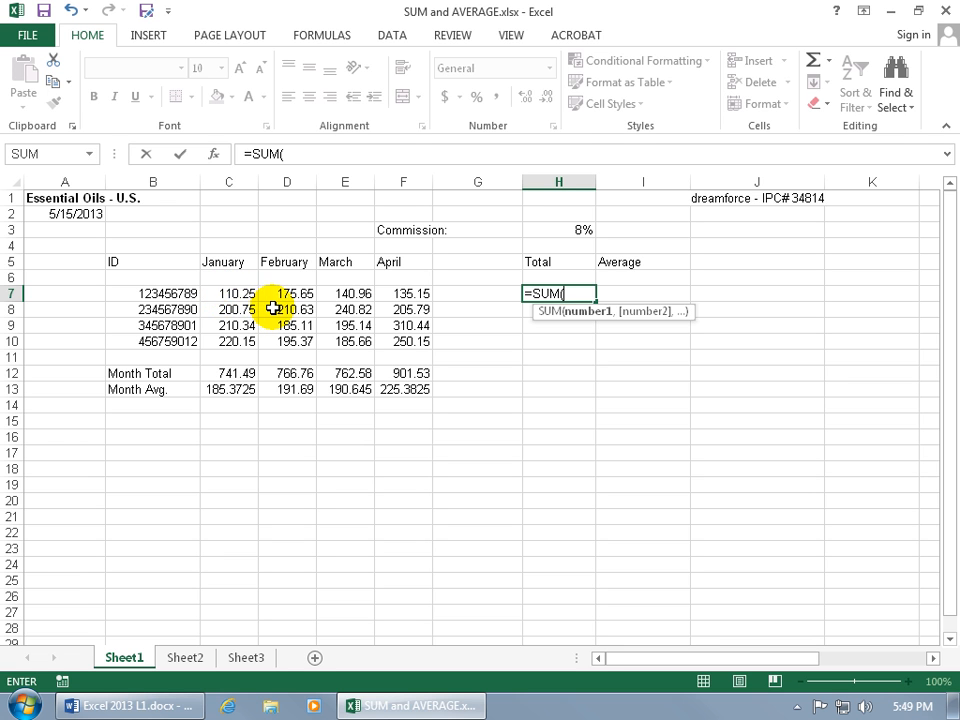
pyautogui.moveTo(223, 294); pyautogui.dragTo(279, 369)
pyautogui.moveTo(242, 299); pyautogui.dragTo(392, 294)
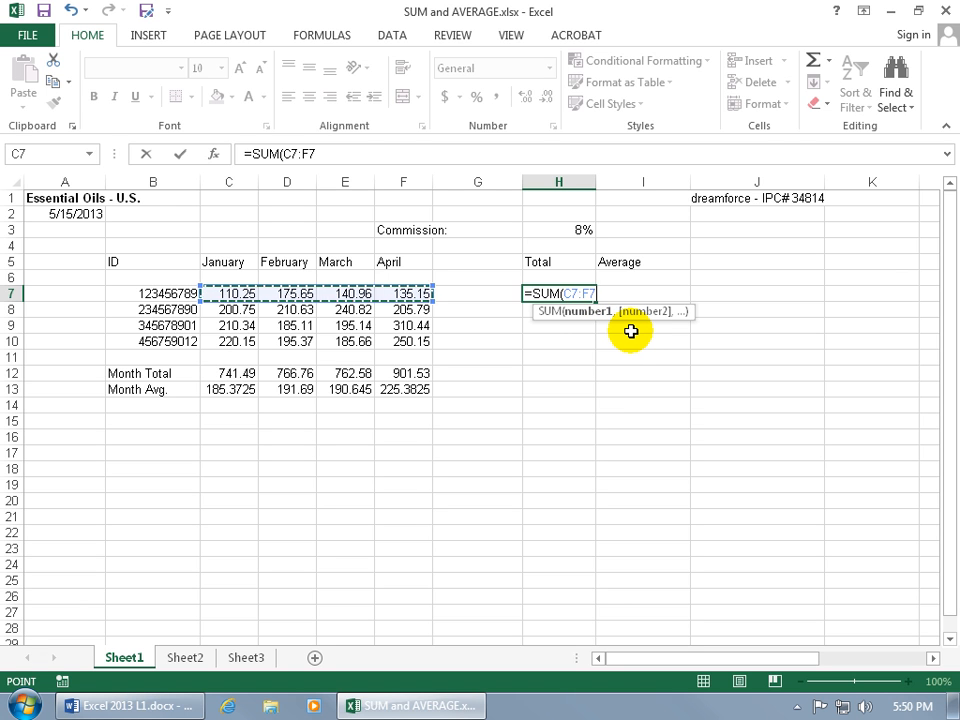
# Add the ranges C10:F10 and C12:F12 as further arguments of the SUM formula in H7
pyautogui.write(',')
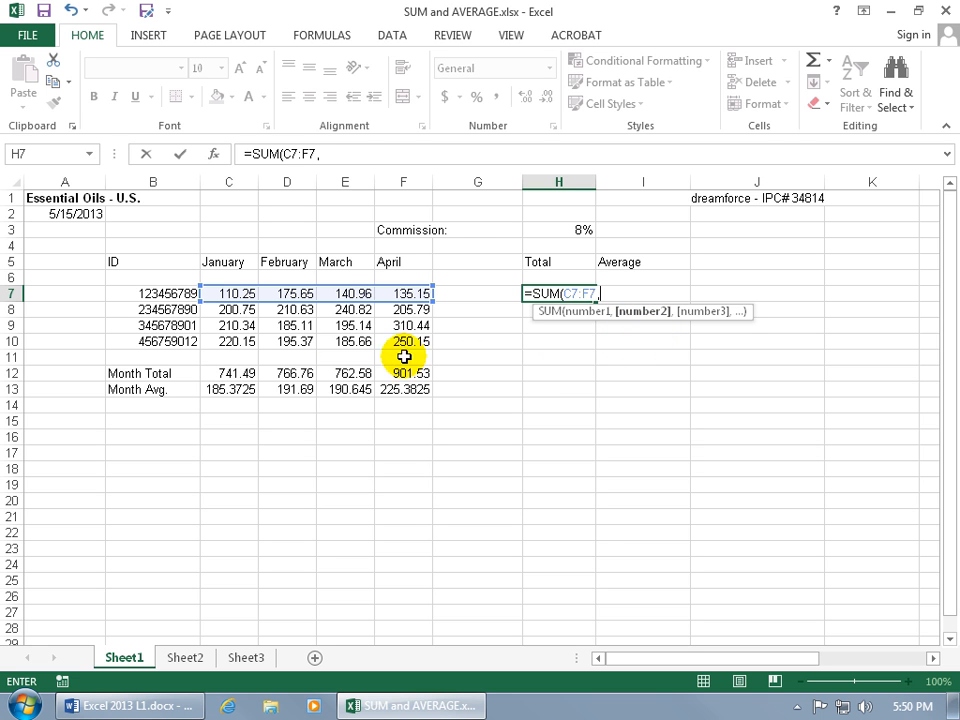
pyautogui.moveTo(230, 341); pyautogui.dragTo(415, 341)
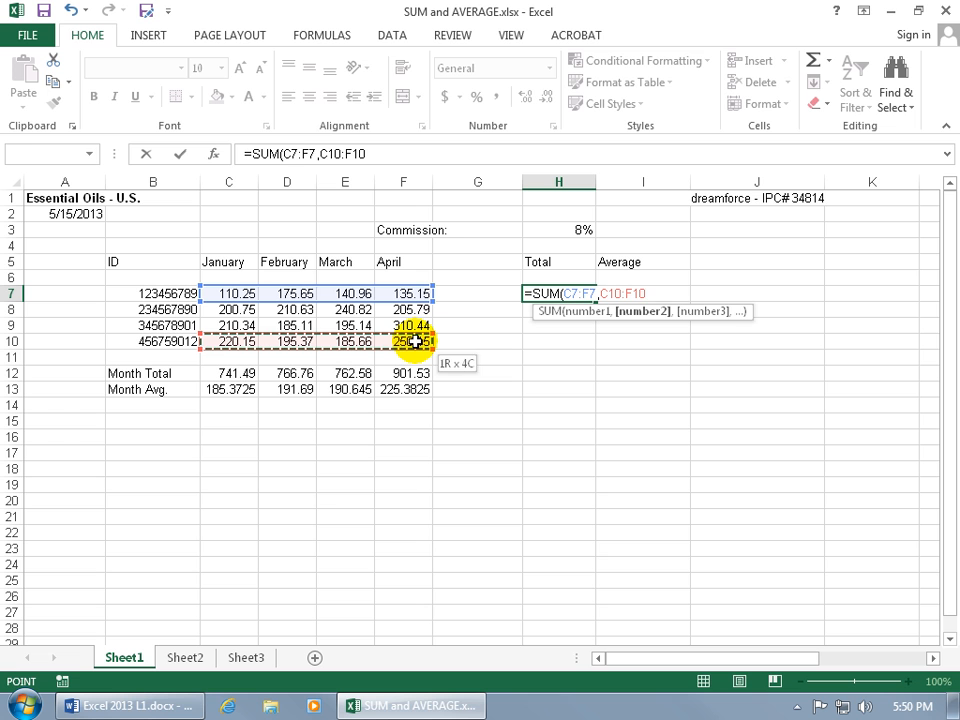
pyautogui.write(',')
pyautogui.click(236, 373)
pyautogui.moveTo(236, 373); pyautogui.dragTo(408, 382)
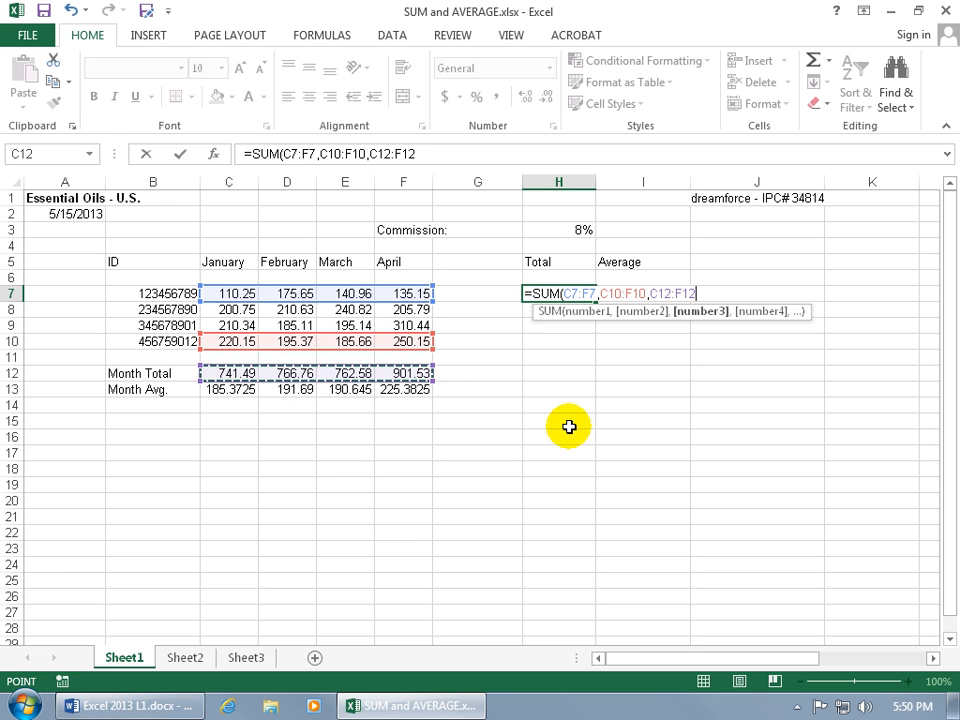
# Remove the ranges C10:F10 and C12:F12 from the SUM formula, keeping only C7:F7
pyautogui.press('BackSpace')
pyautogui.press('BackSpace')
pyautogui.press('BackSpace')
pyautogui.press('BackSpace')
pyautogui.press('BackSpace')
pyautogui.press('BackSpace')
pyautogui.press('BackSpace')
pyautogui.press('BackSpace')
pyautogui.press('BackSpace')
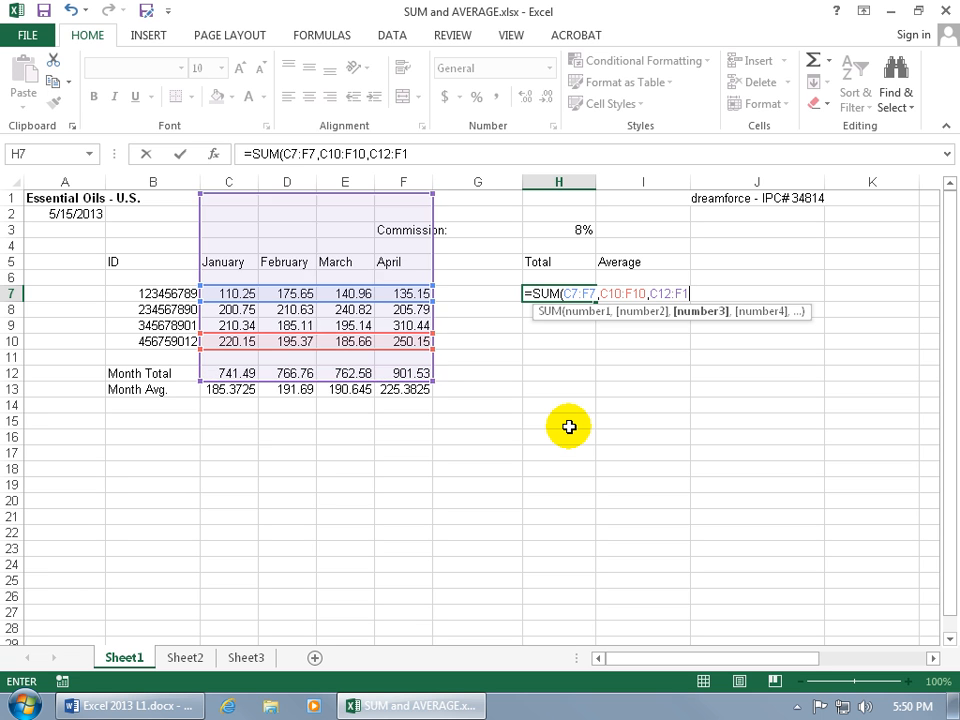
pyautogui.press('BackSpace')
pyautogui.press('BackSpace')
pyautogui.press('BackSpace')
pyautogui.press('BackSpace')
pyautogui.press('BackSpace')
pyautogui.press('BackSpace')
pyautogui.press('BackSpace')
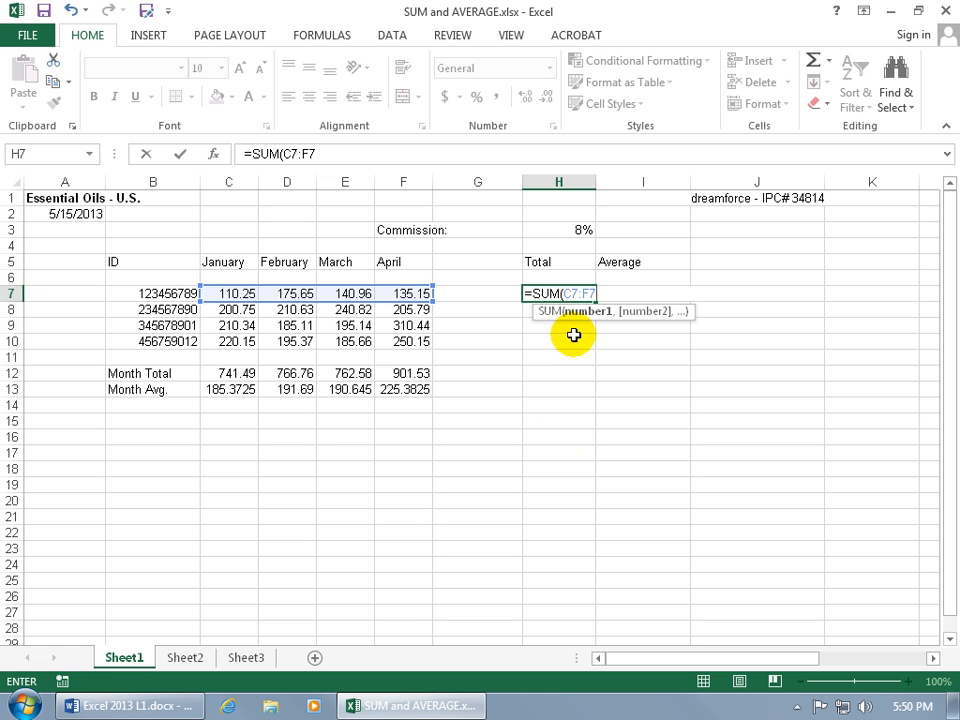
# Complete the SUM formula in H7 and check its result against the selected cells C7:F7
pyautogui.press('Return')
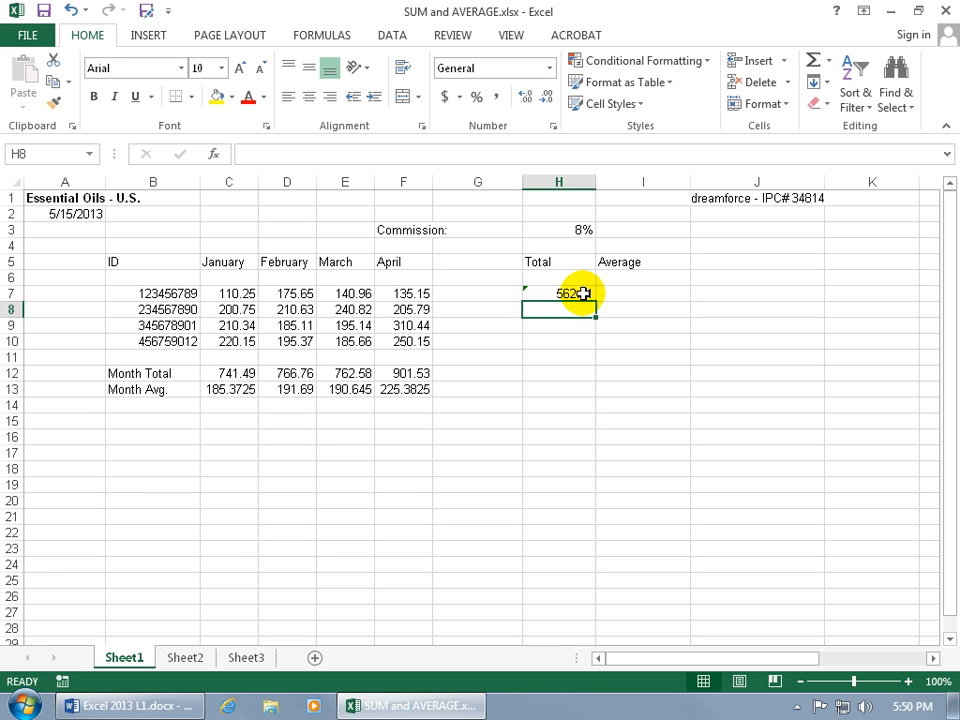
pyautogui.click(243, 293)
pyautogui.moveTo(285, 296); pyautogui.dragTo(403, 294)
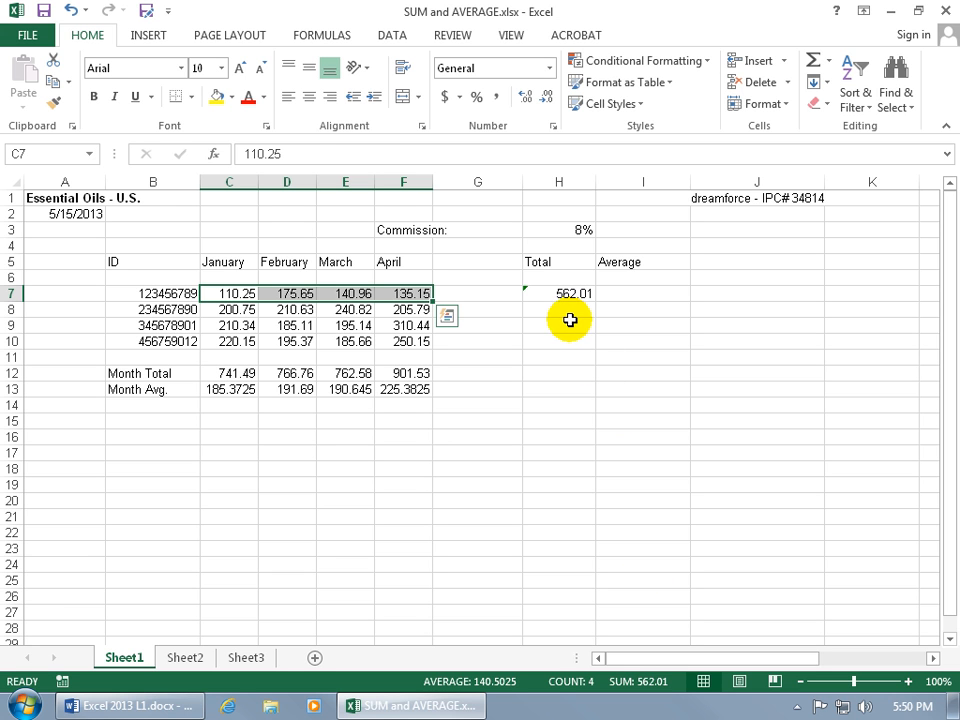
pyautogui.click(543, 294)
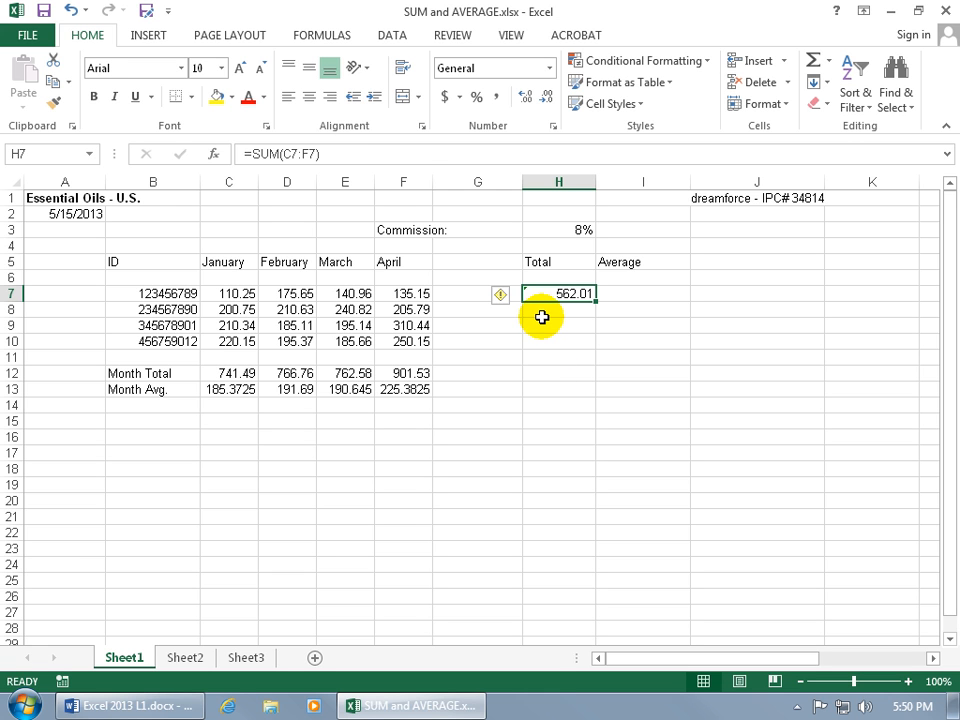
# Examine the error warning and the correction options offered for the SUM formula in H7
pyautogui.moveTo(500, 306)
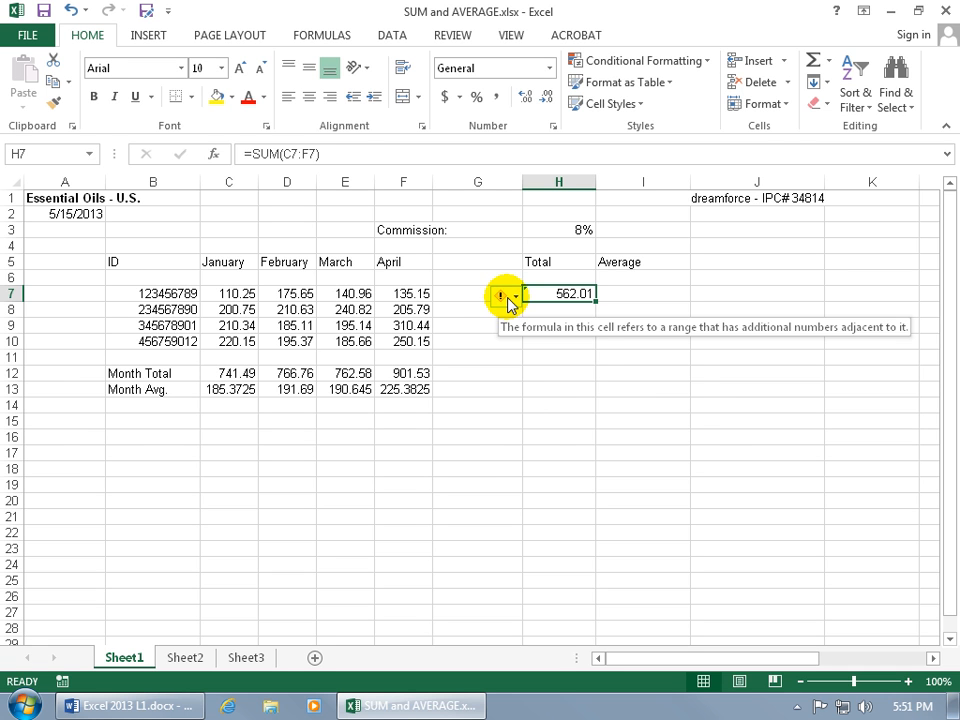
pyautogui.click(508, 297)
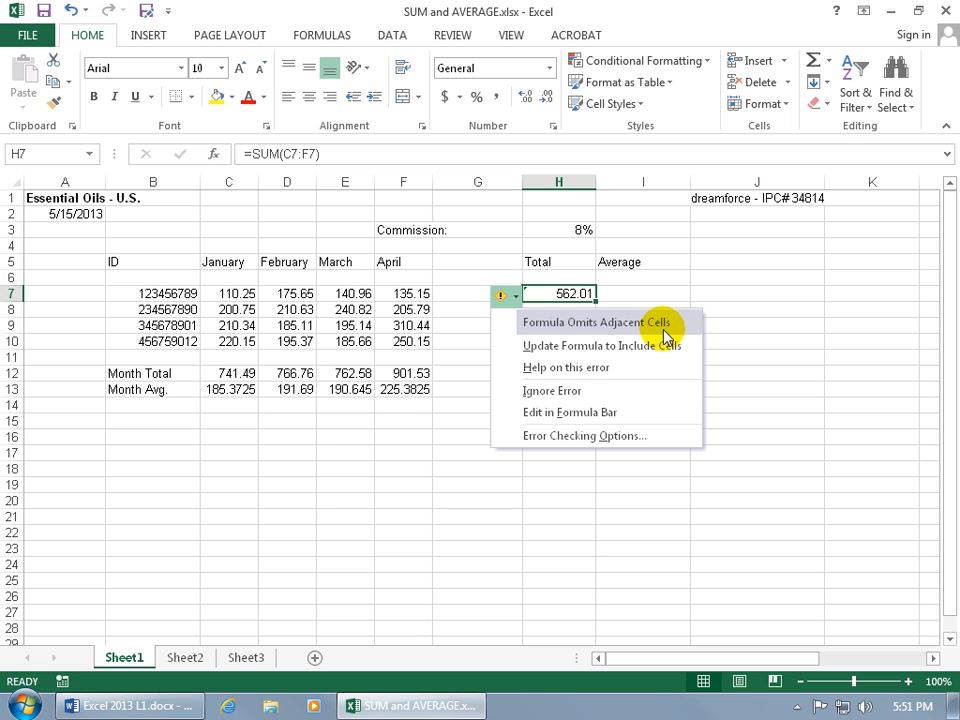
pyautogui.click(456, 294)
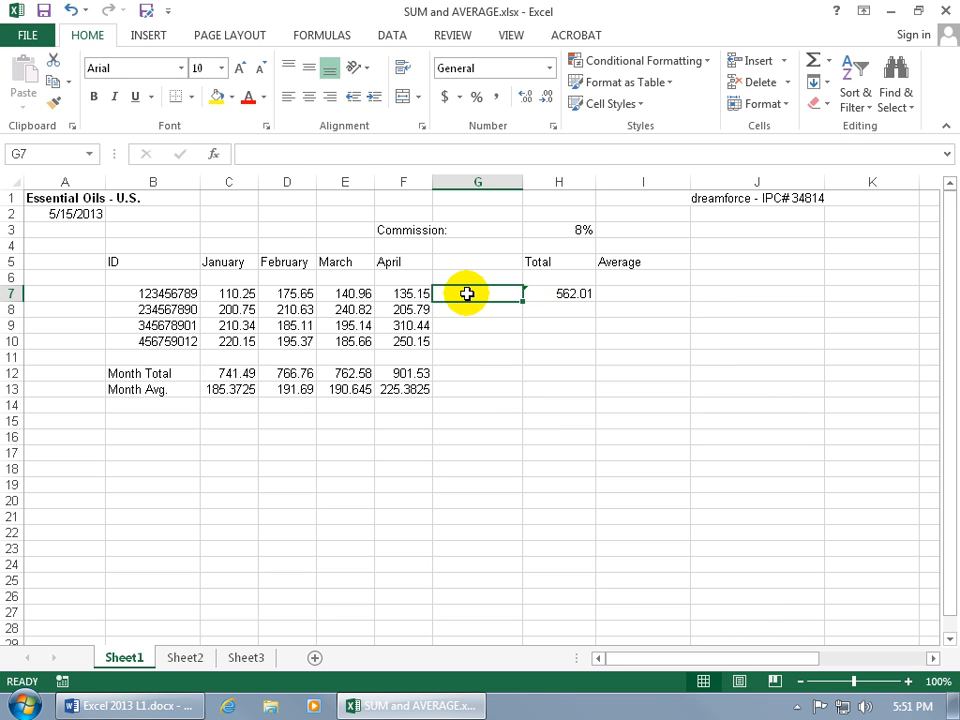
pyautogui.click(542, 297)
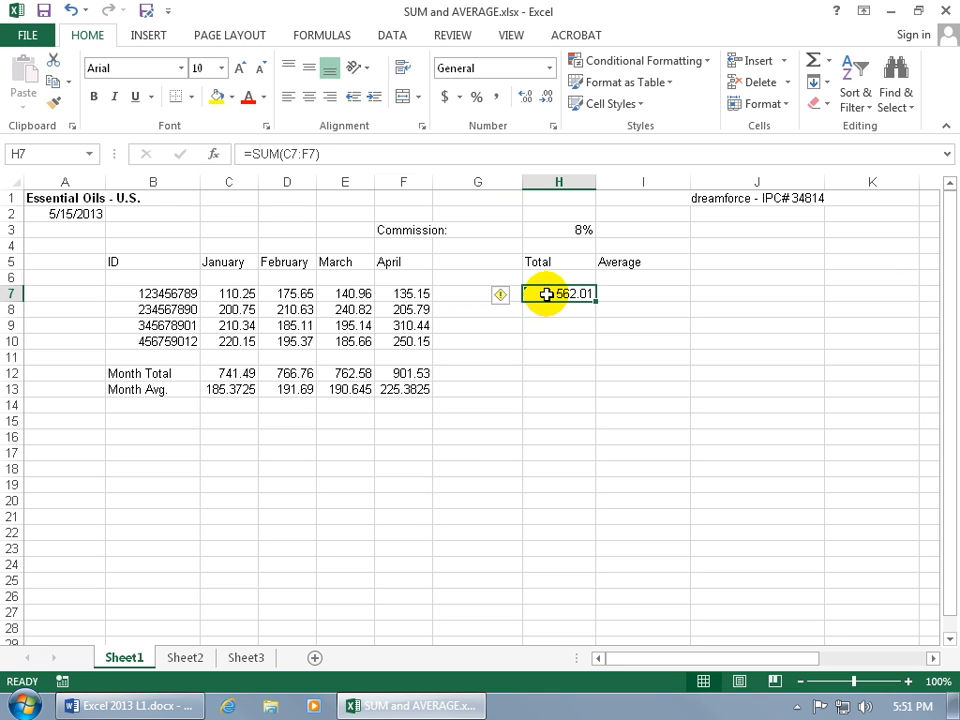
pyautogui.click(548, 314)
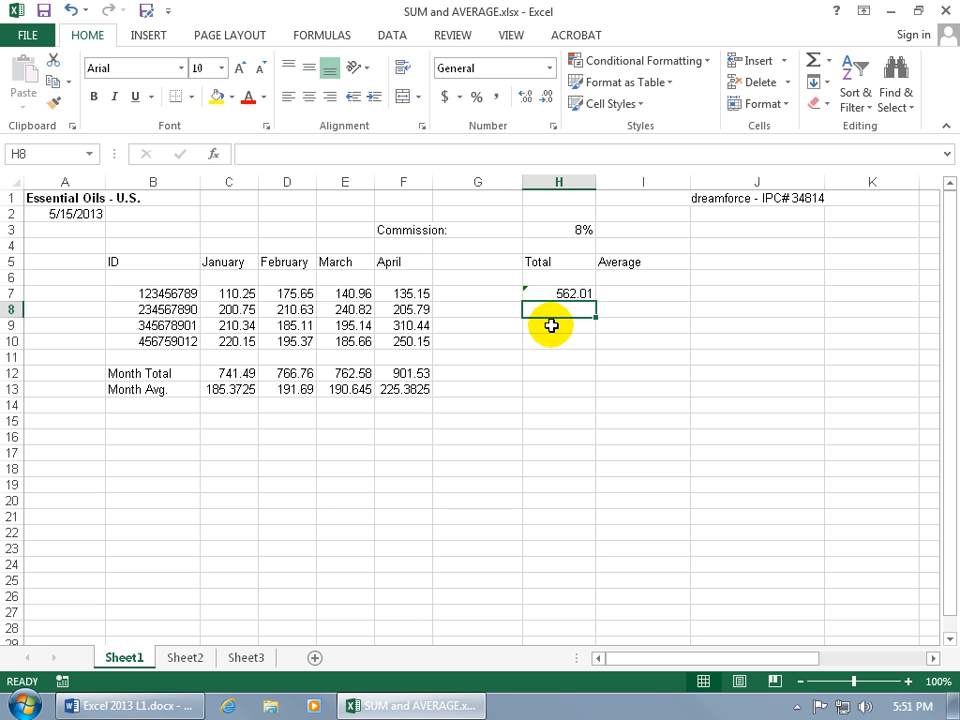
pyautogui.click(553, 293)
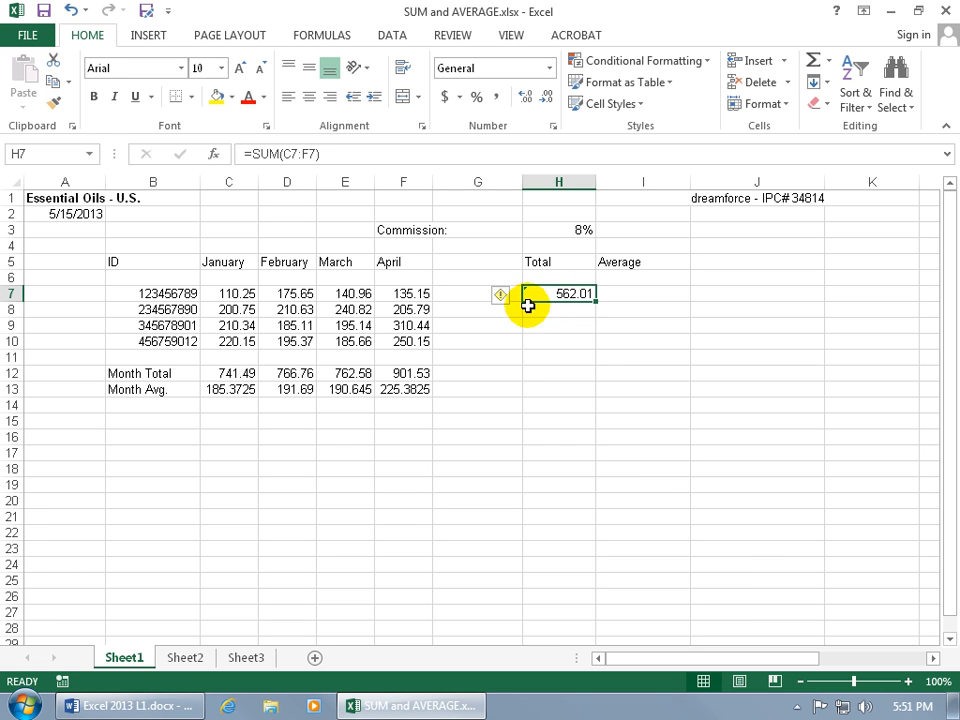
# Ignore the omitted adjacent cells error flagged on the SUM formula in H7
pyautogui.click(500, 295)
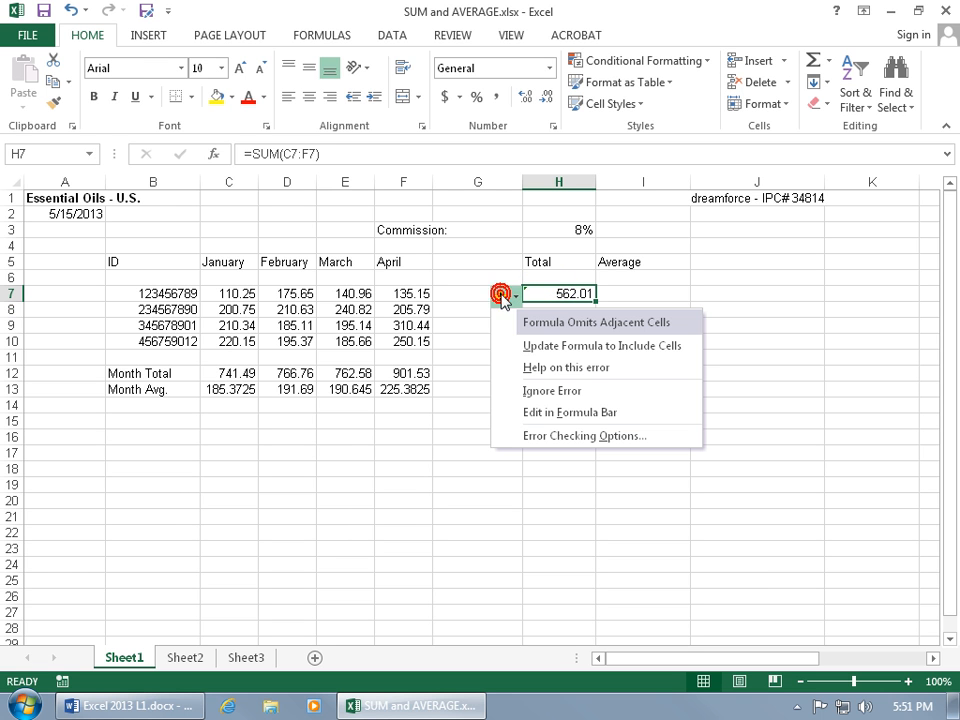
pyautogui.click(525, 390)
pyautogui.click(501, 390)
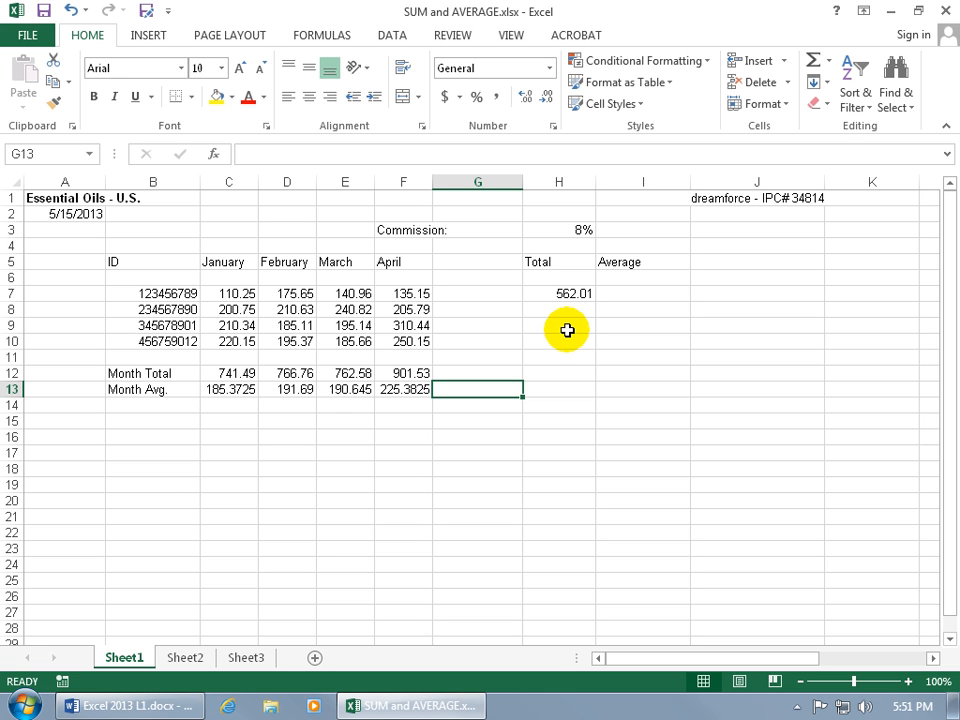
# Review the error indicator colours in the Formulas options and reset the ignored errors
pyautogui.click(28, 34)
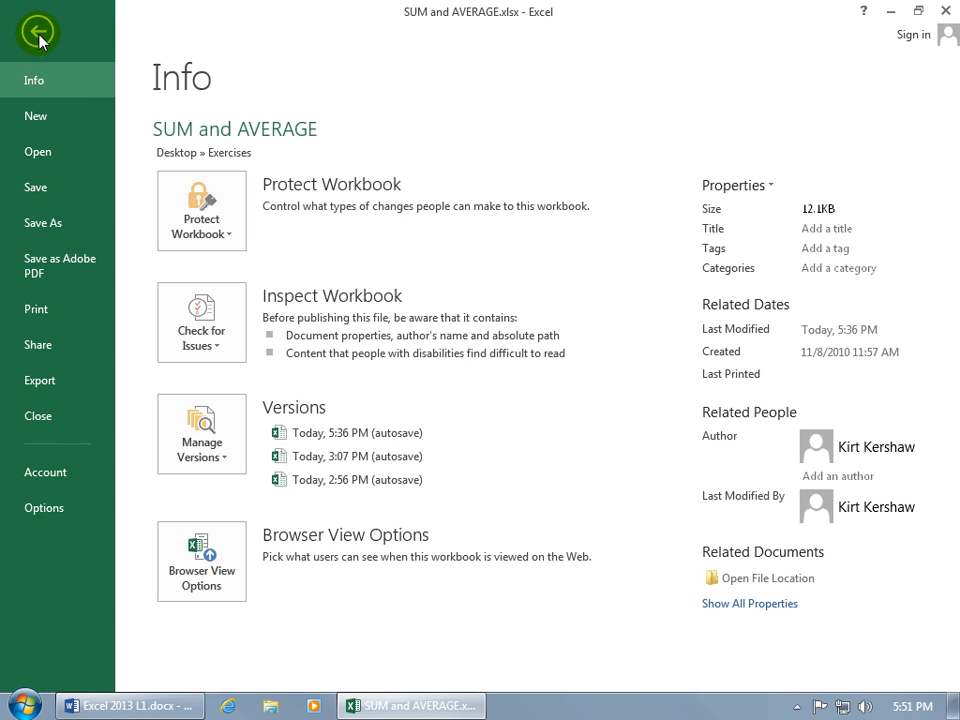
pyautogui.click(45, 510)
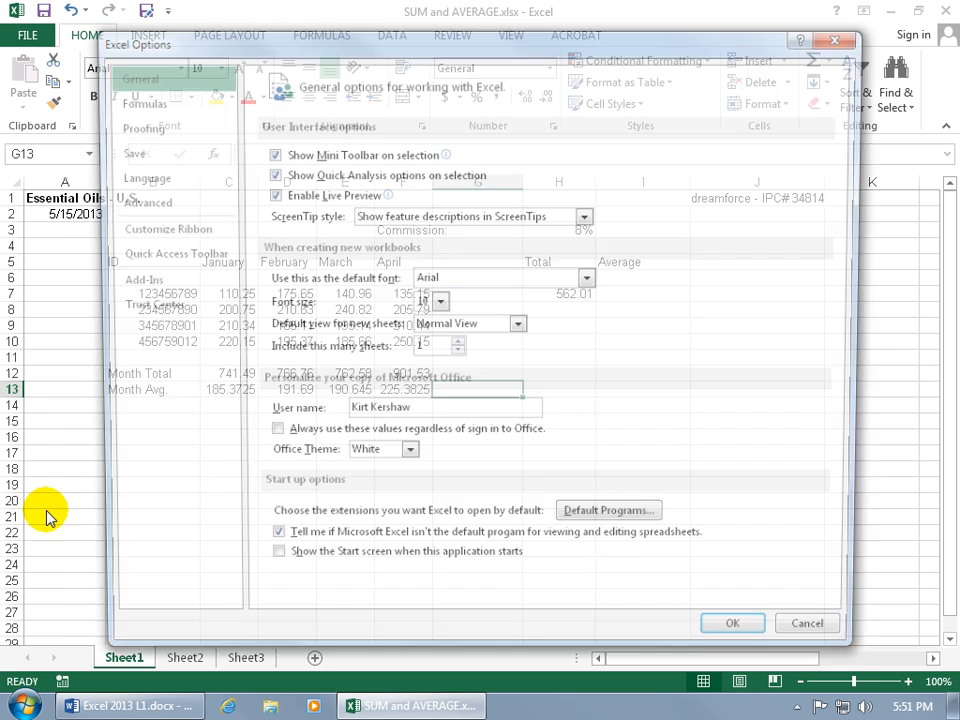
pyautogui.click(155, 102)
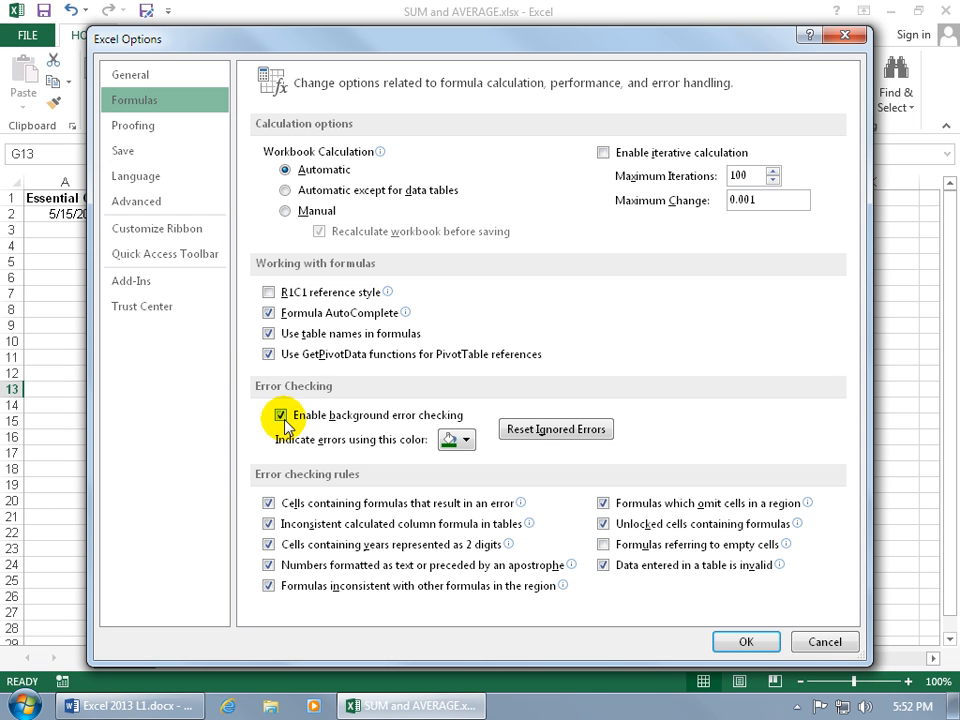
pyautogui.click(465, 445)
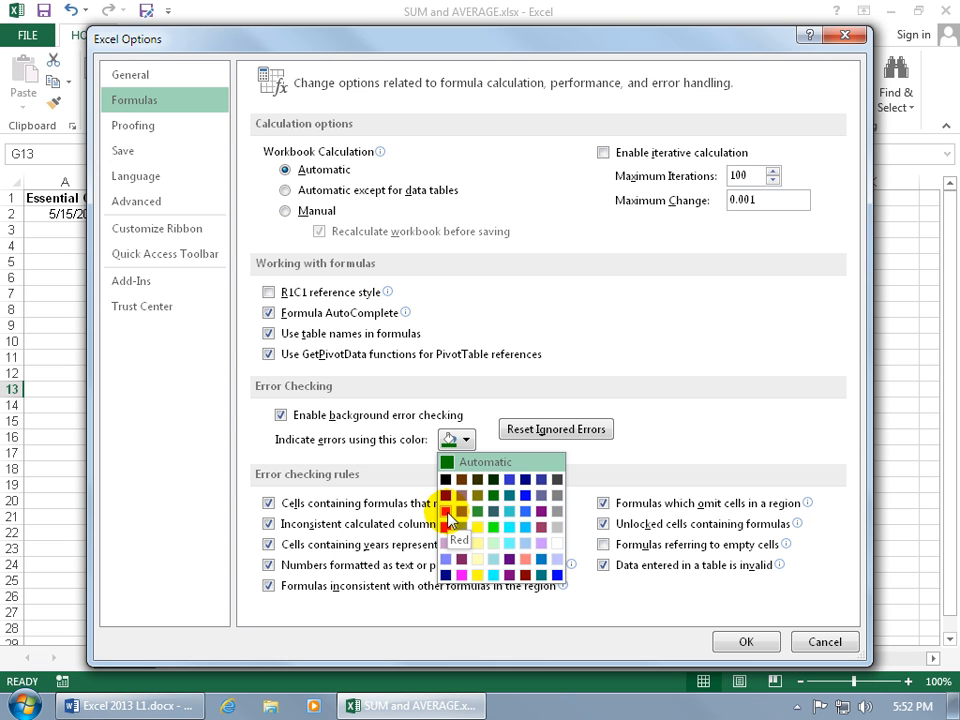
pyautogui.click(661, 408)
pyautogui.click(578, 438)
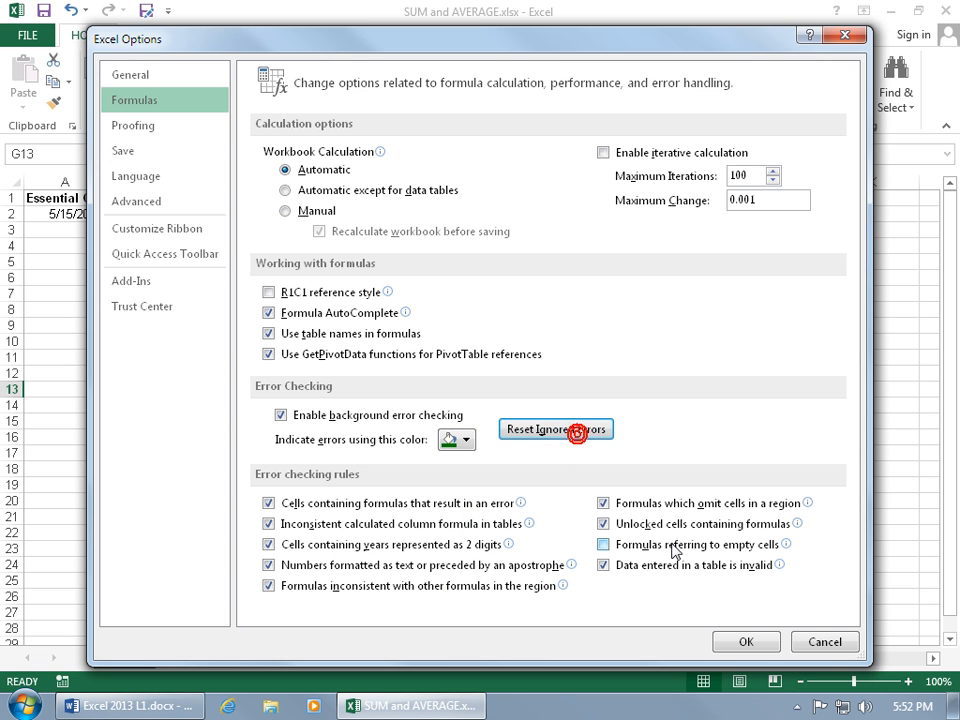
pyautogui.click(752, 641)
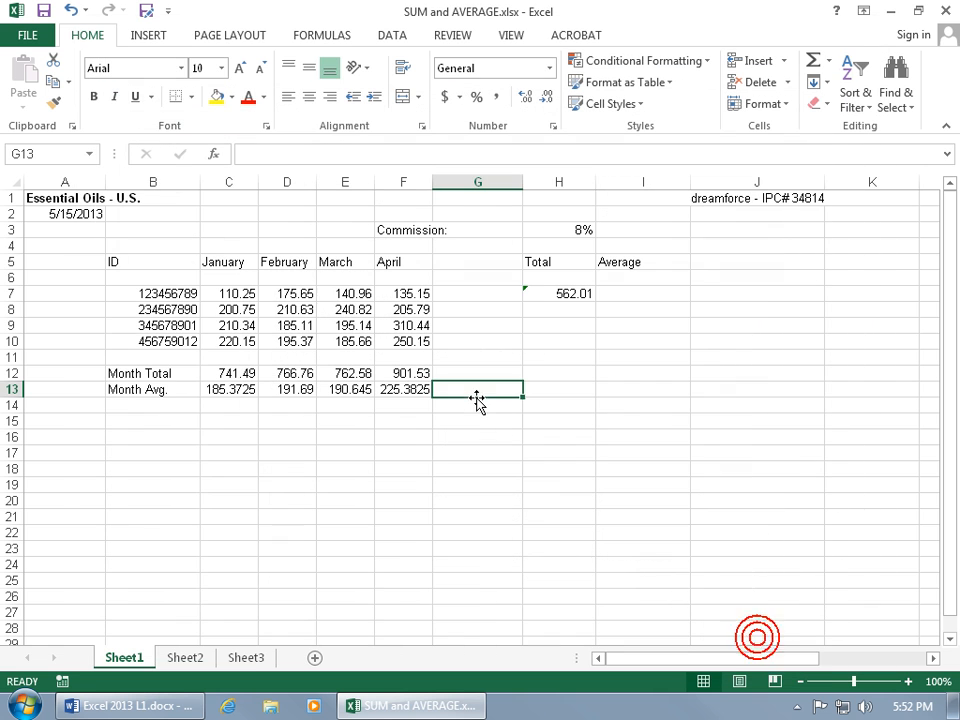
# Dismiss the error flag on the H7 total again by ignoring the error
pyautogui.click(543, 294)
pyautogui.click(501, 295)
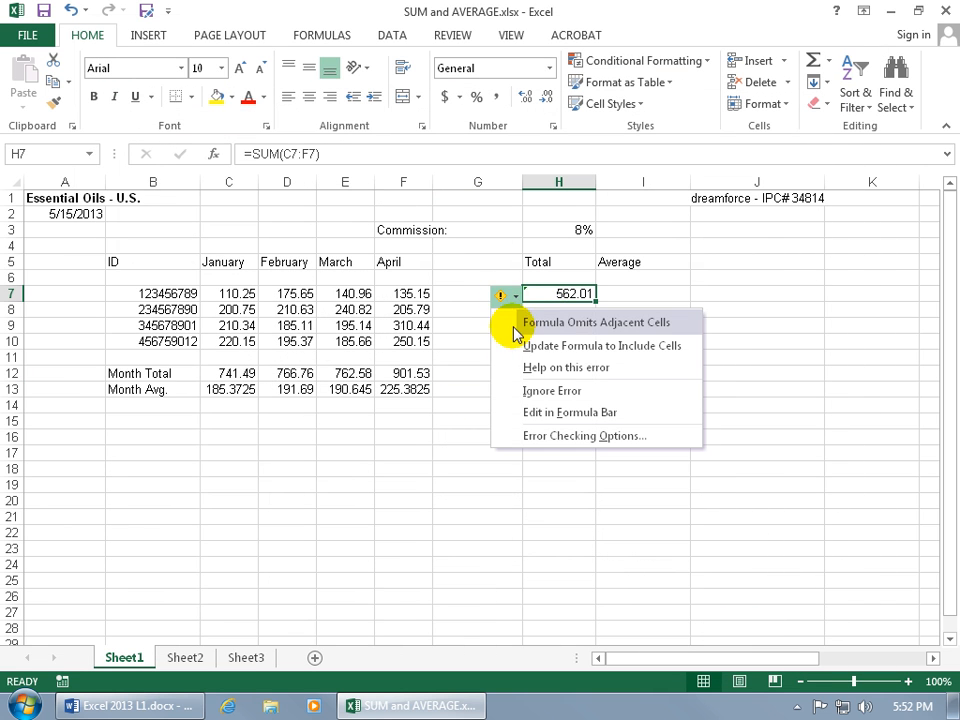
pyautogui.click(537, 393)
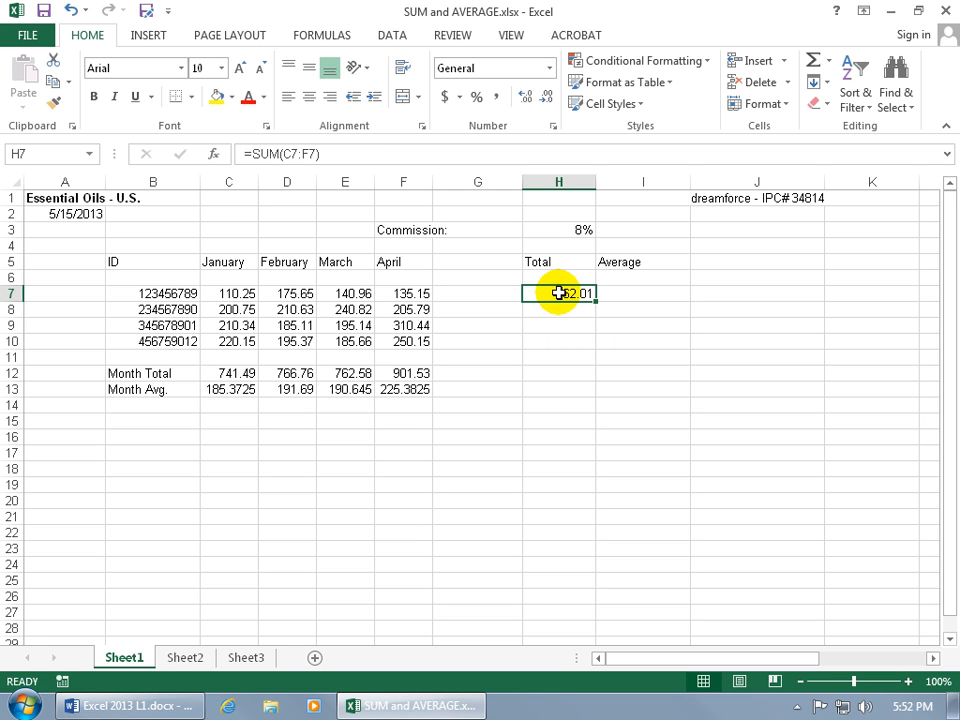
# Try to extend the SUM range in H7 to C7:G18 and discard the edit
pyautogui.doubleClick(559, 293)
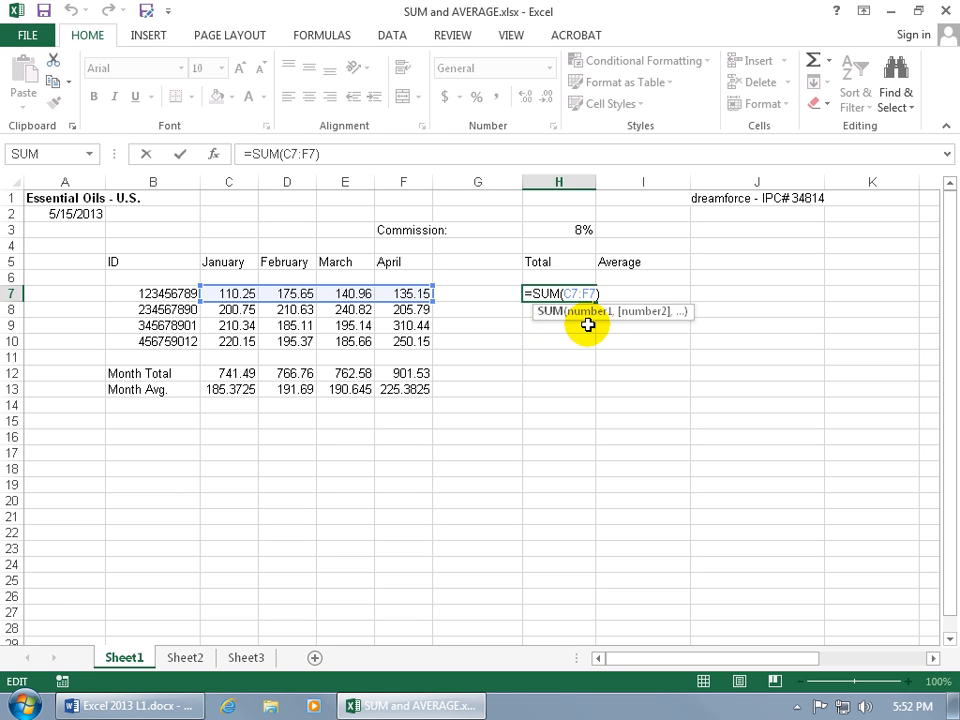
pyautogui.click(595, 295)
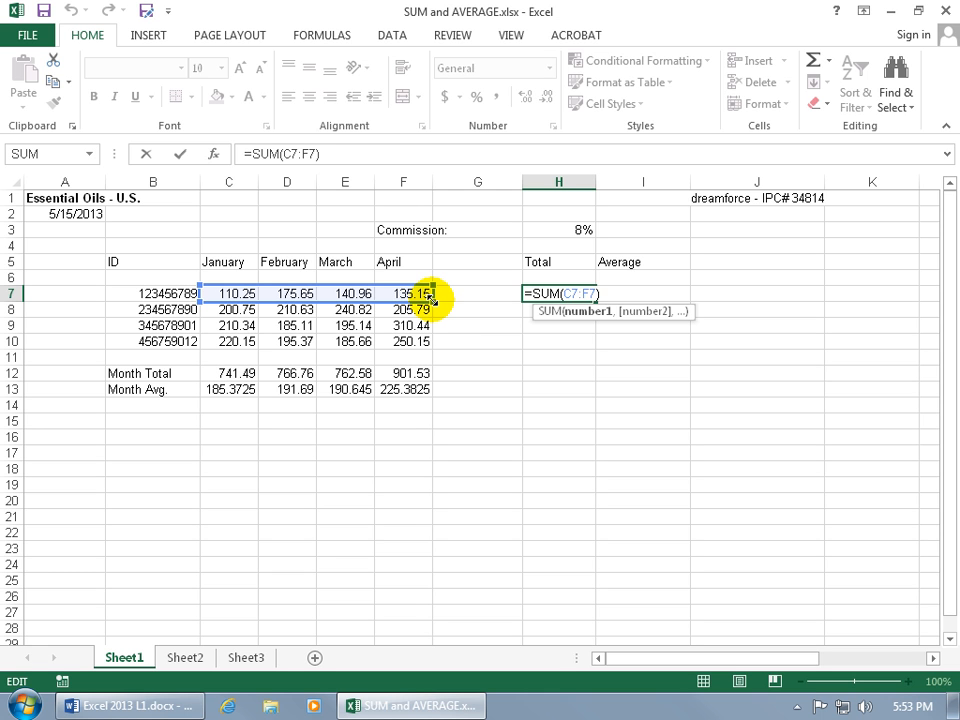
pyautogui.moveTo(432, 298); pyautogui.dragTo(490, 478)
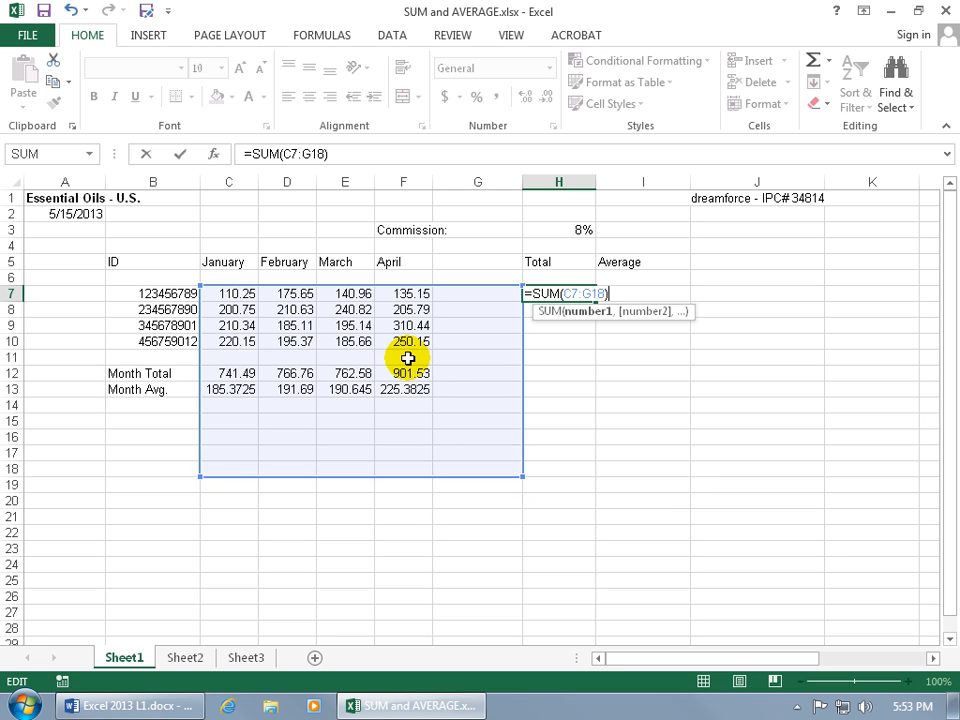
pyautogui.press('Escape')
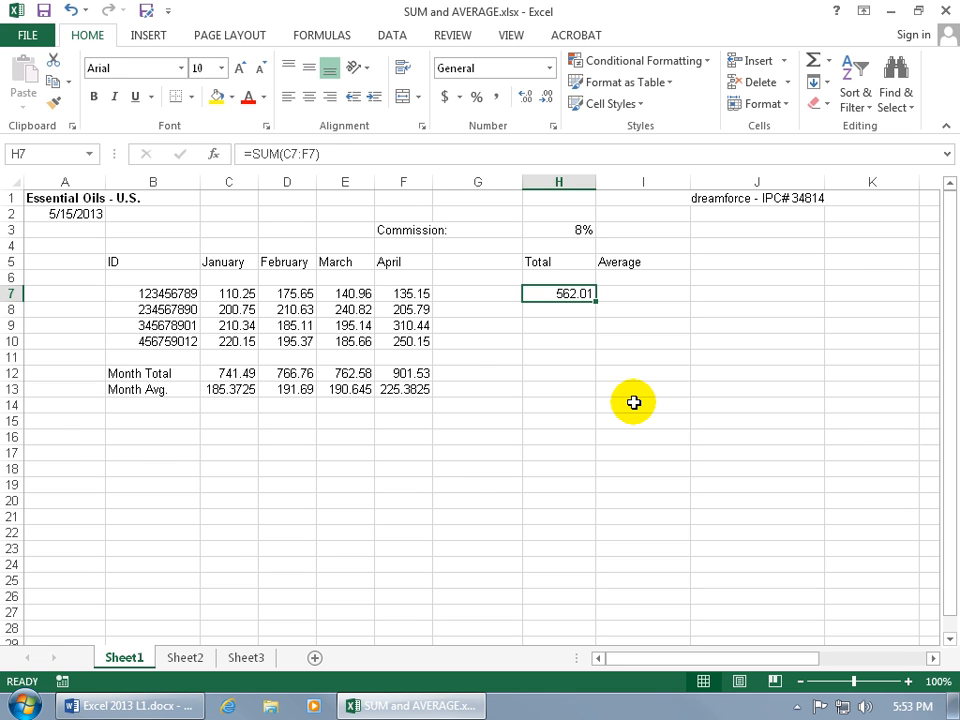
# Move the C9 reference in the January Month Total formula in C12 to D9, and return it to C9
pyautogui.doubleClick(241, 375)
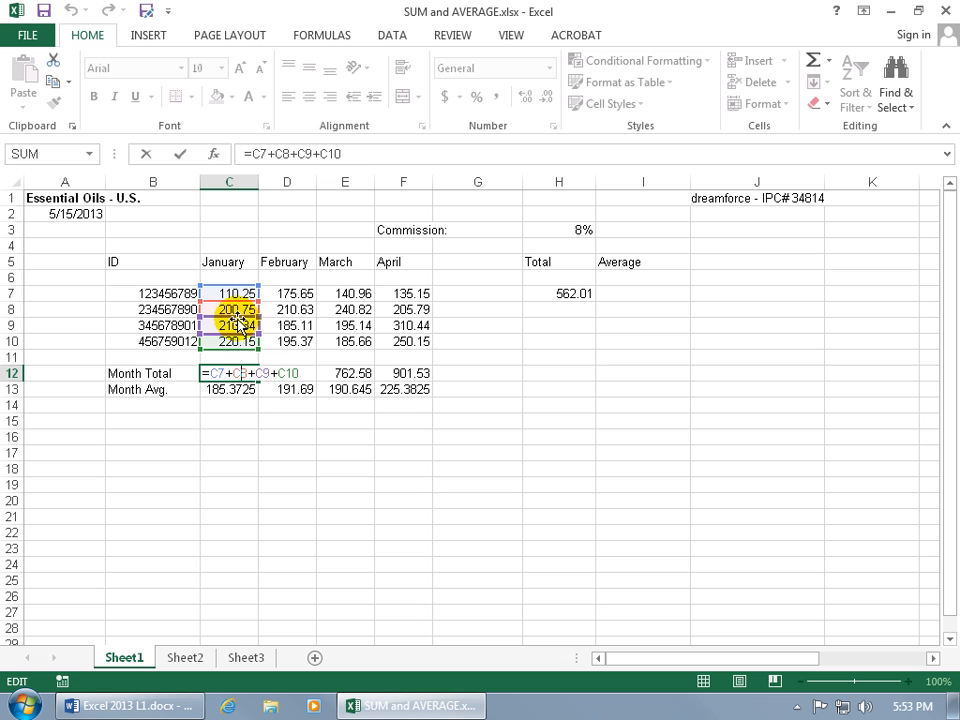
pyautogui.moveTo(238, 322); pyautogui.dragTo(292, 330)
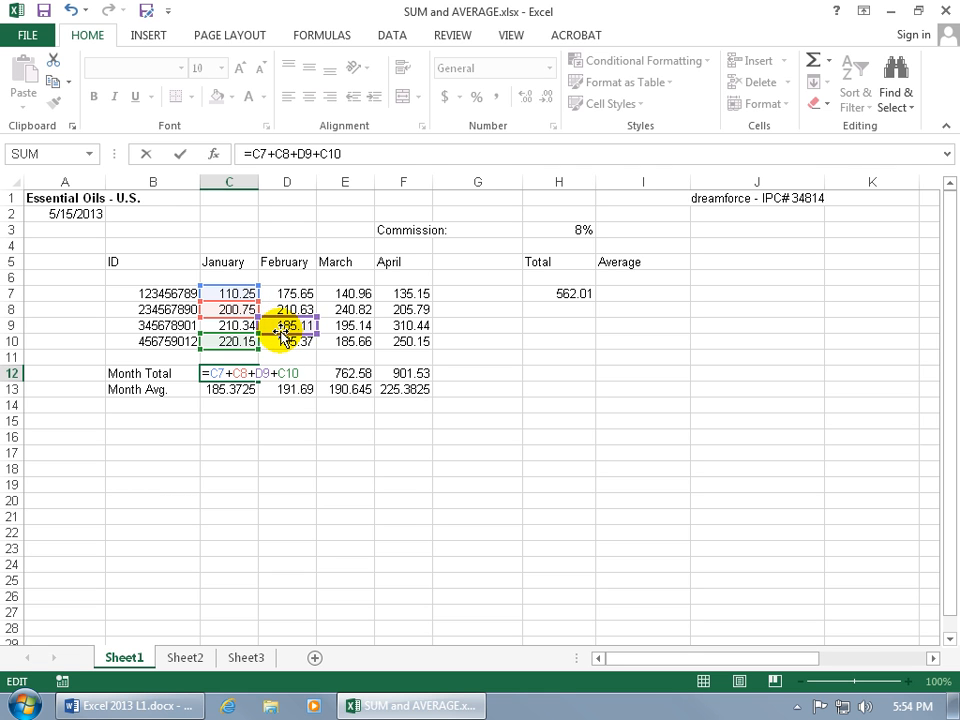
pyautogui.moveTo(283, 336); pyautogui.dragTo(236, 328)
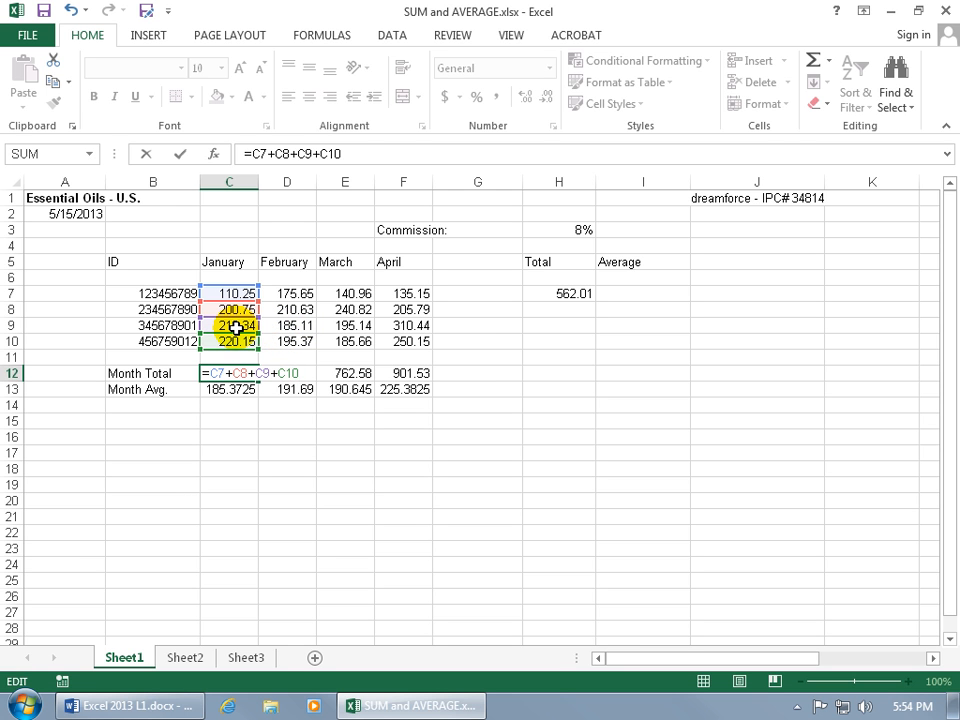
pyautogui.press('Return')
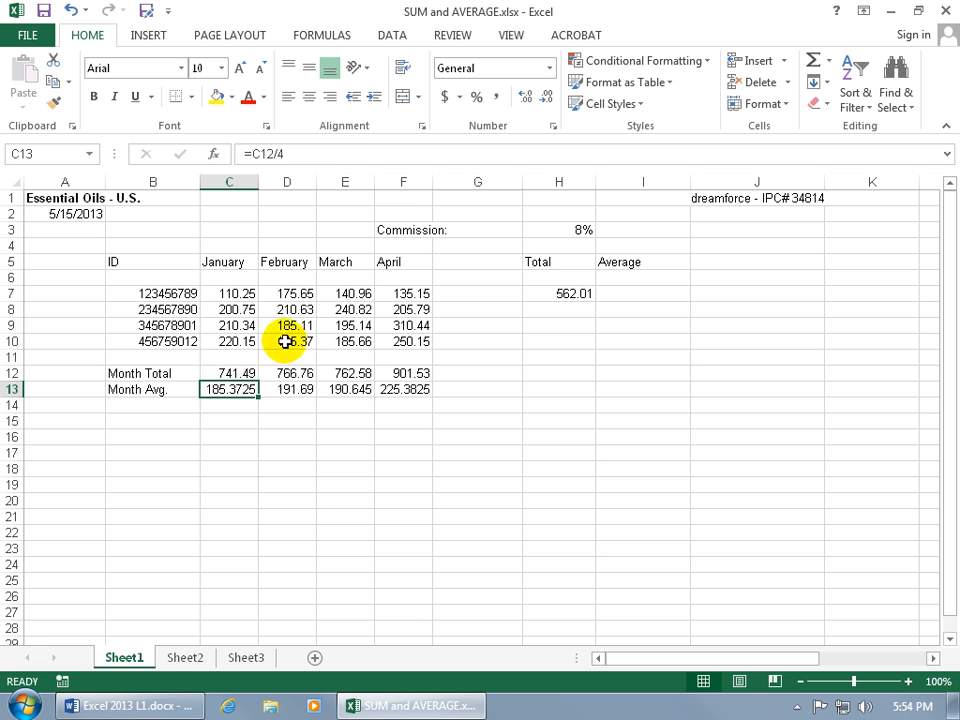
# Total the January to April values of row 8 in cell H8 with =SUM(C8:F8)
pyautogui.click(539, 312)
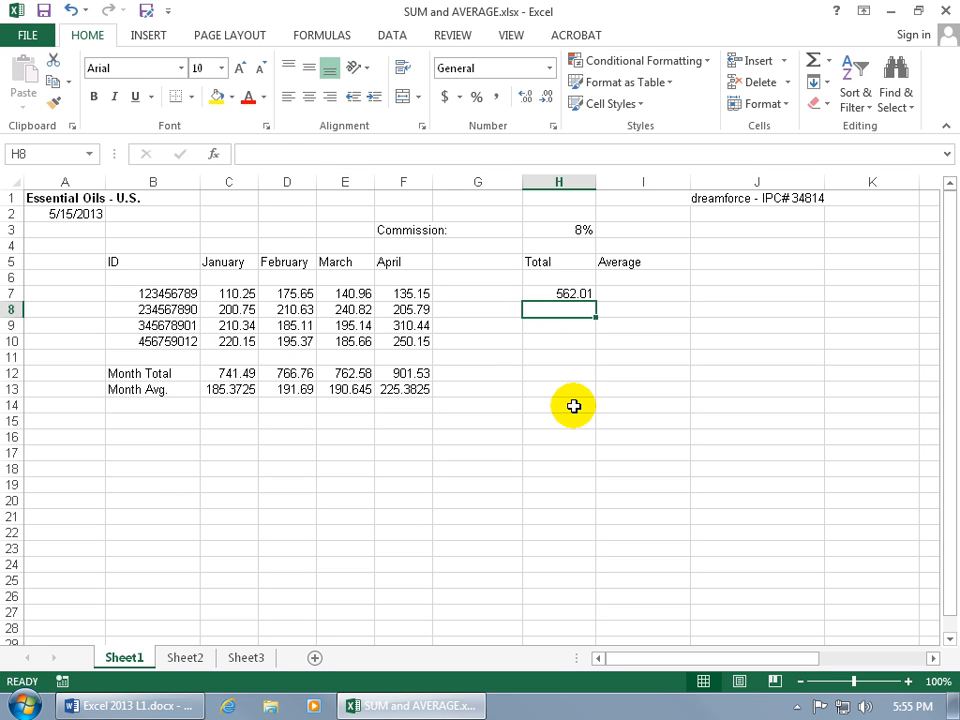
pyautogui.write('=sum')
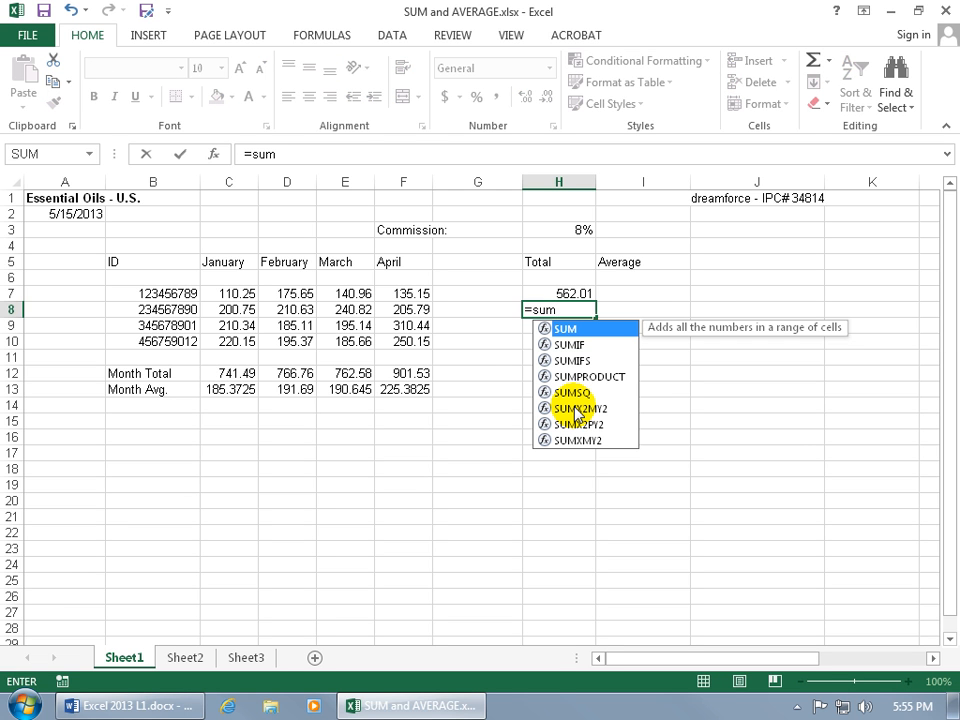
pyautogui.press('Tab')
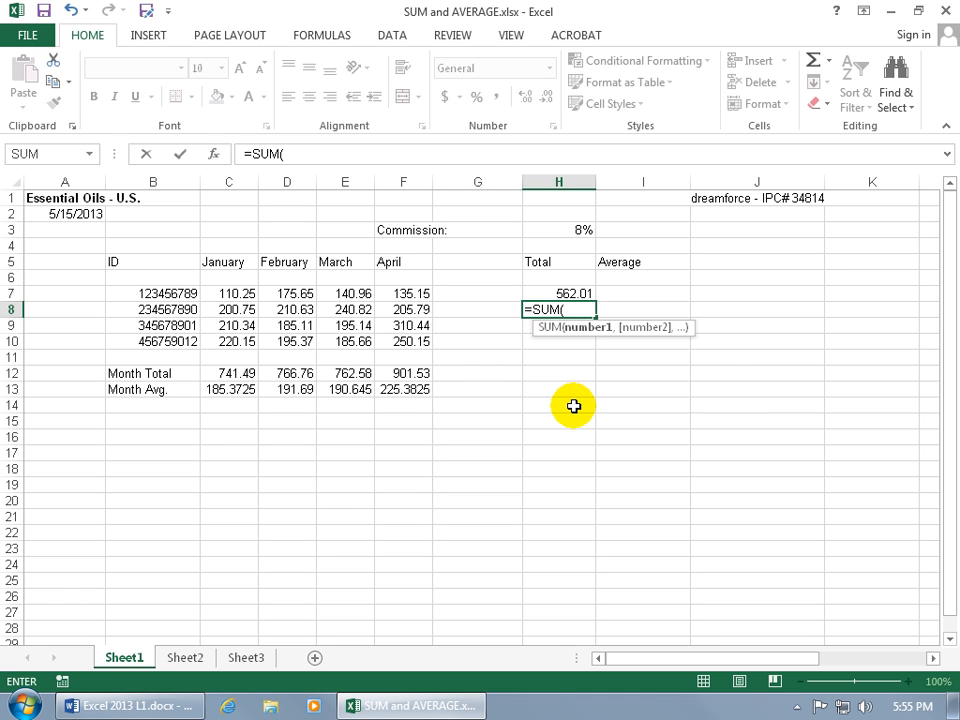
pyautogui.write('C8')
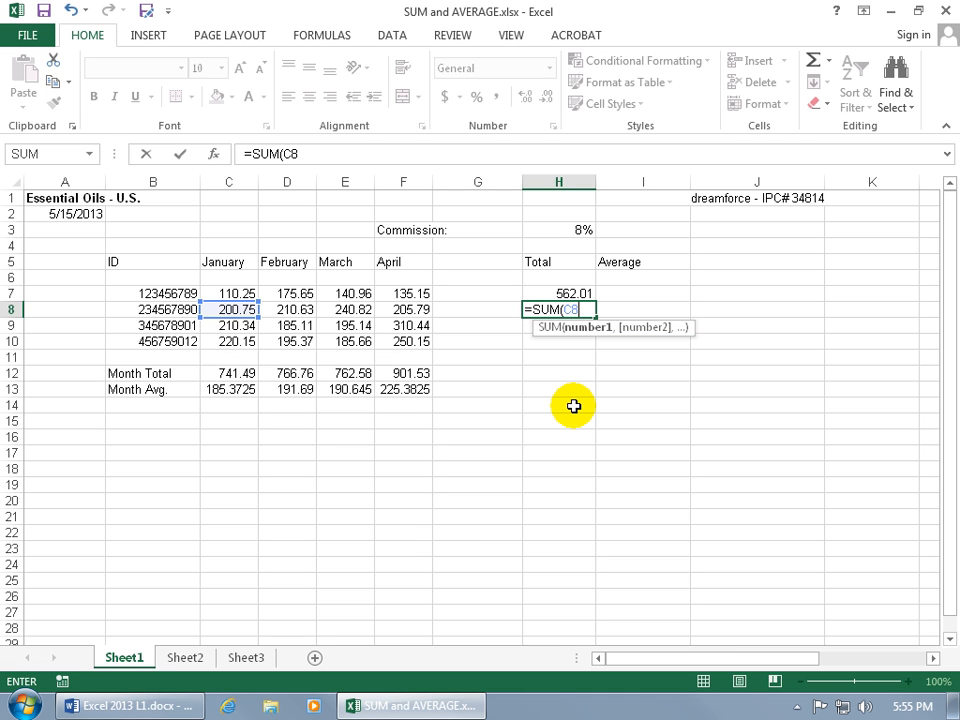
pyautogui.write(':F8')
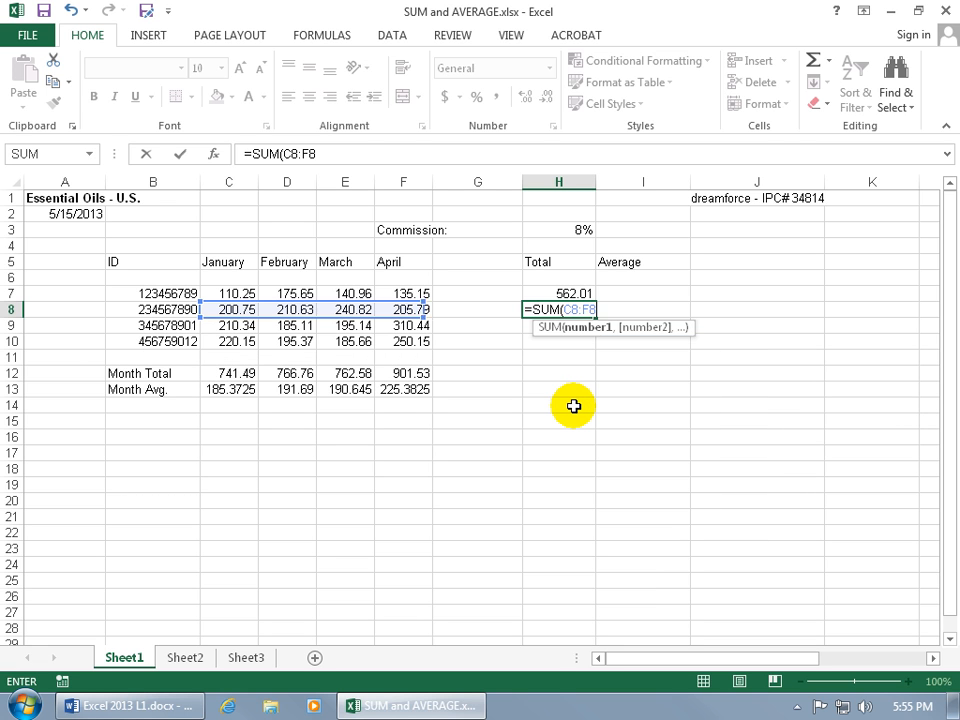
pyautogui.press('Return')
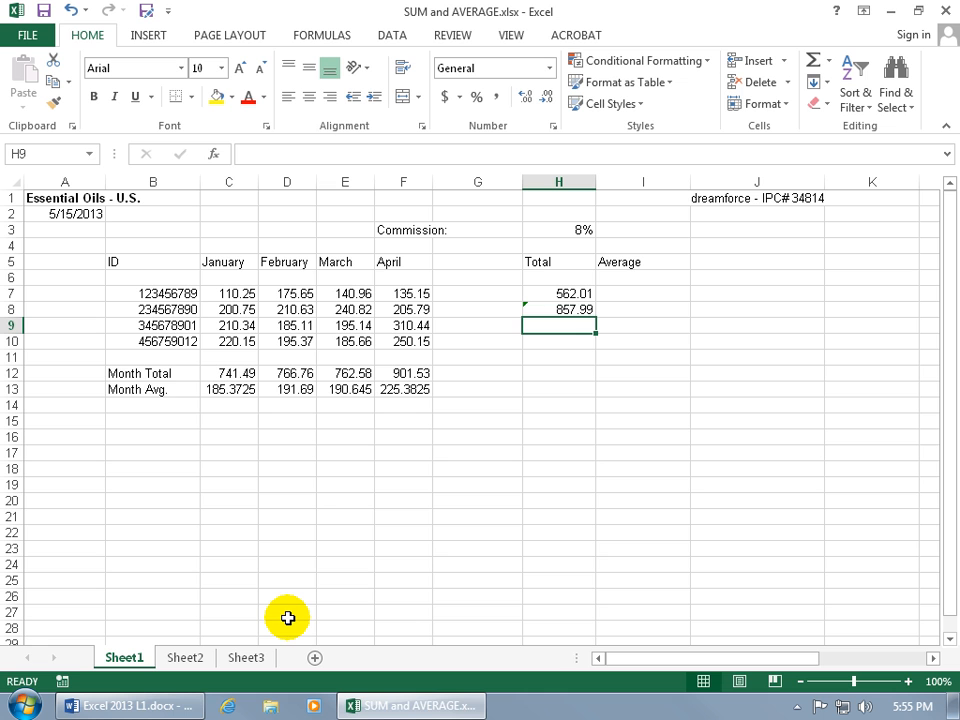
# Ignore the omitted adjacent cells error flagged on the SUM formula in H8
pyautogui.click(553, 307)
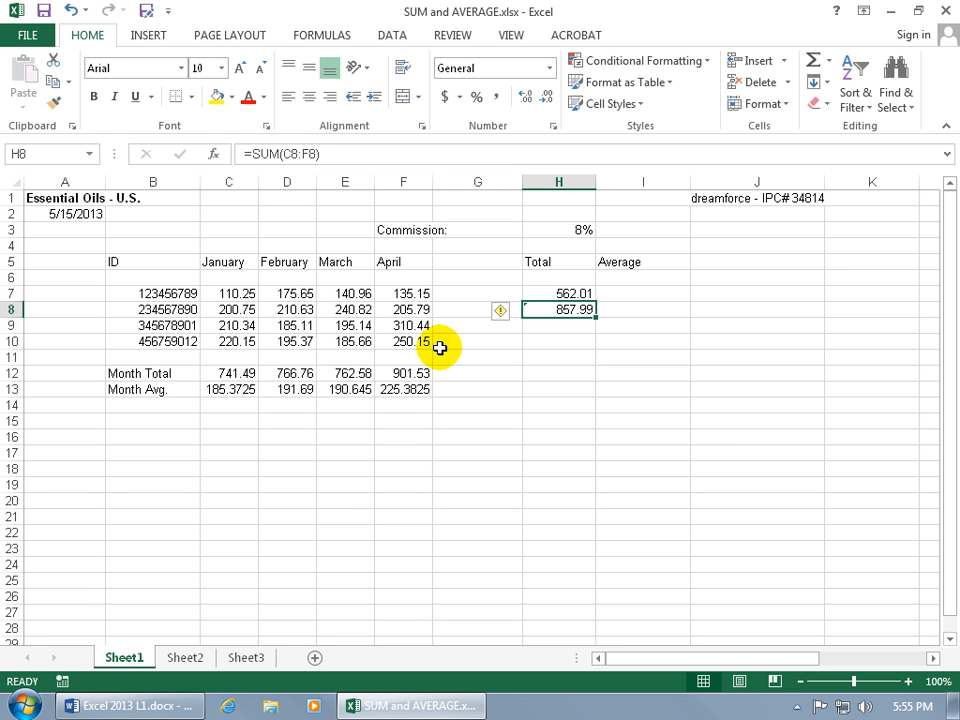
pyautogui.click(502, 314)
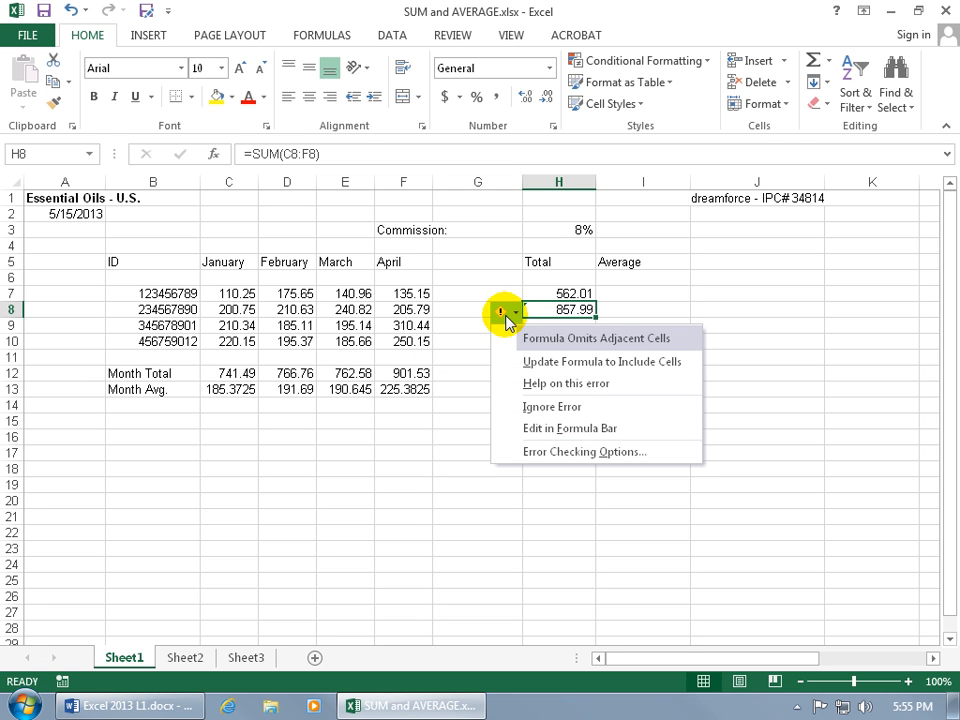
pyautogui.click(571, 408)
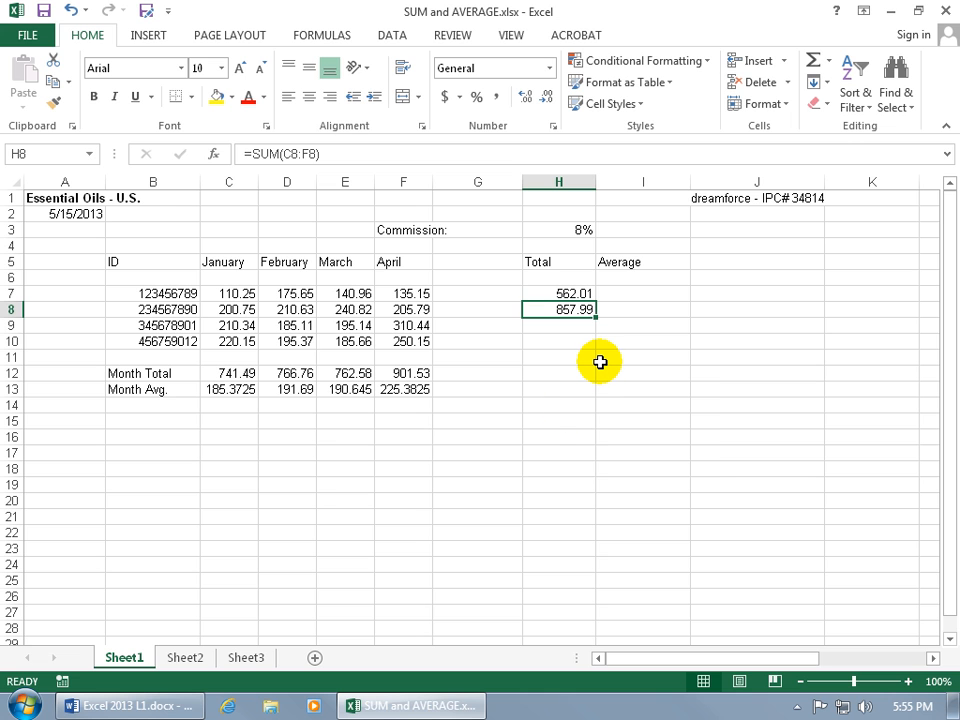
pyautogui.click(559, 327)
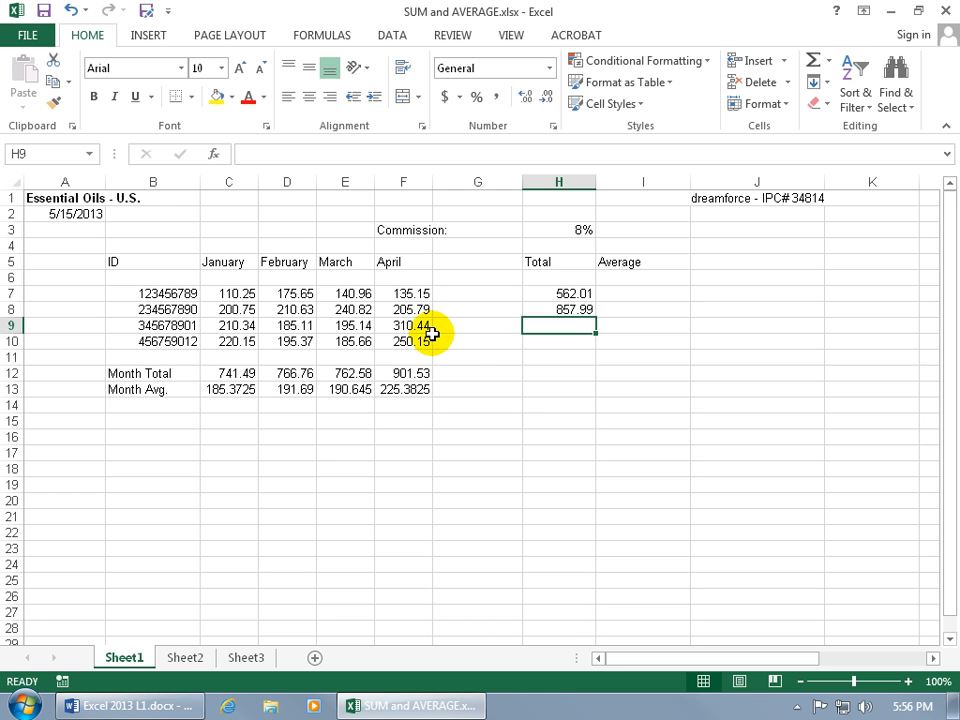
pyautogui.write('=s')
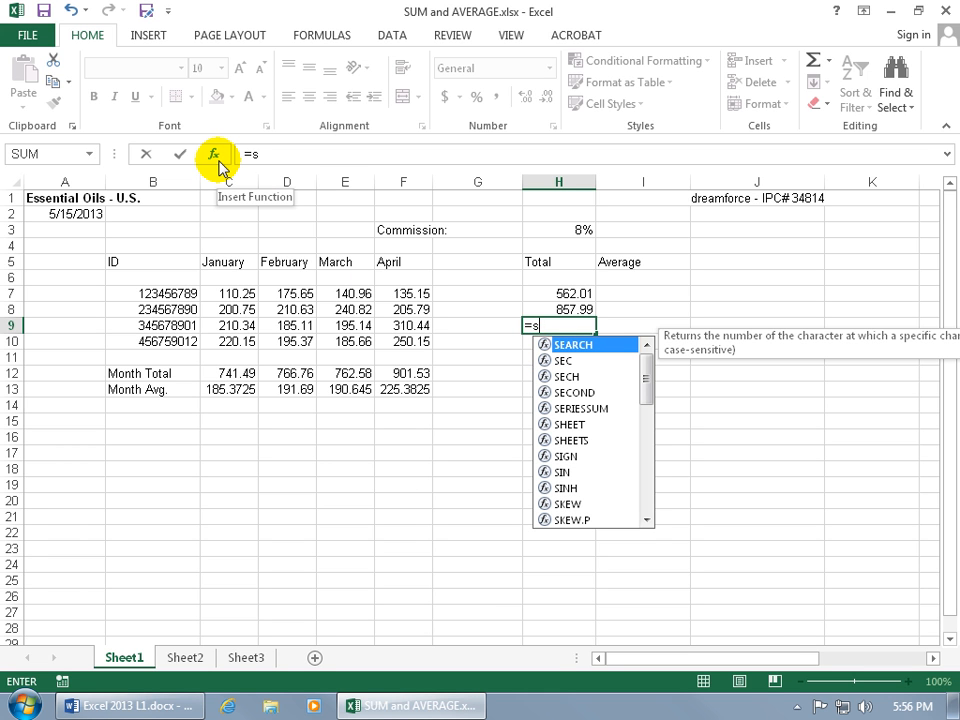
pyautogui.press('Escape')
pyautogui.press('Escape')
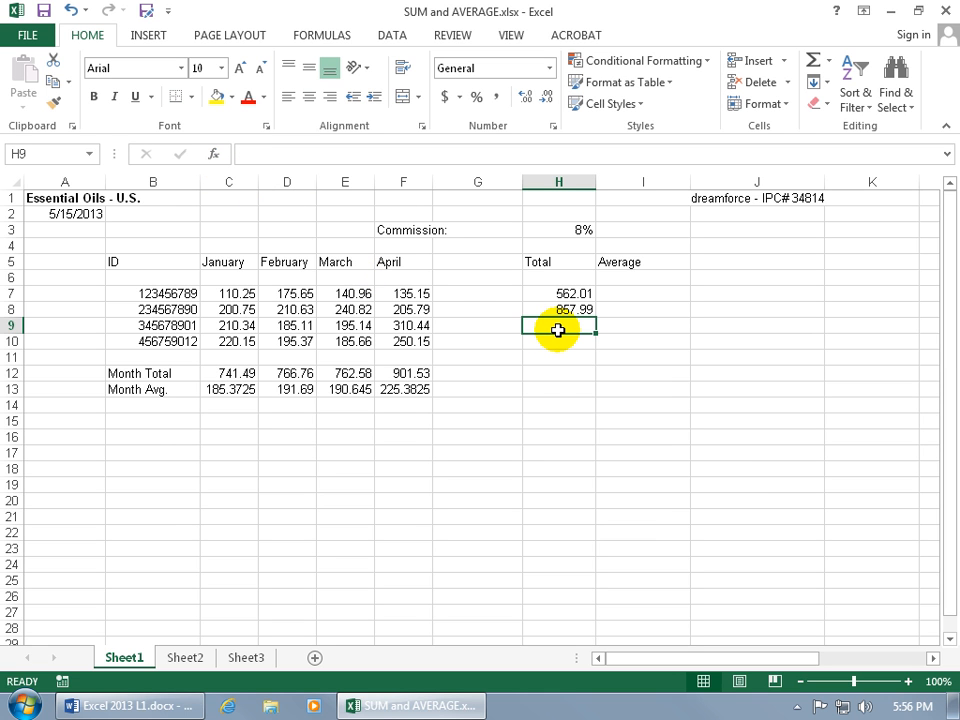
# Open Insert Function for H9, browse the All category down to SUM, and return to the start of the list
pyautogui.click(216, 157)
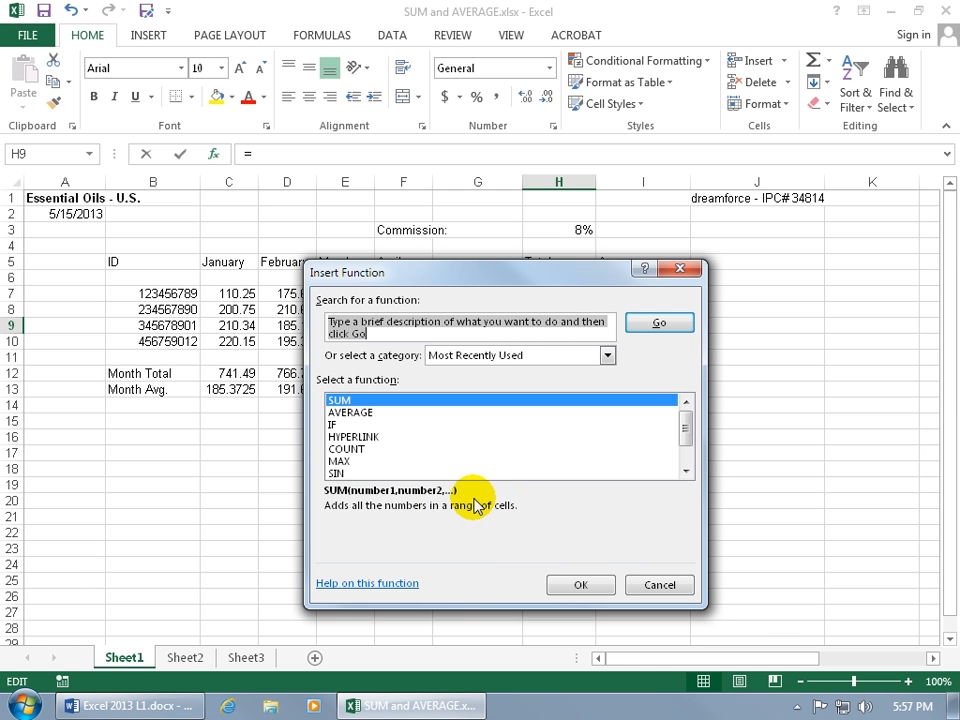
pyautogui.click(607, 355)
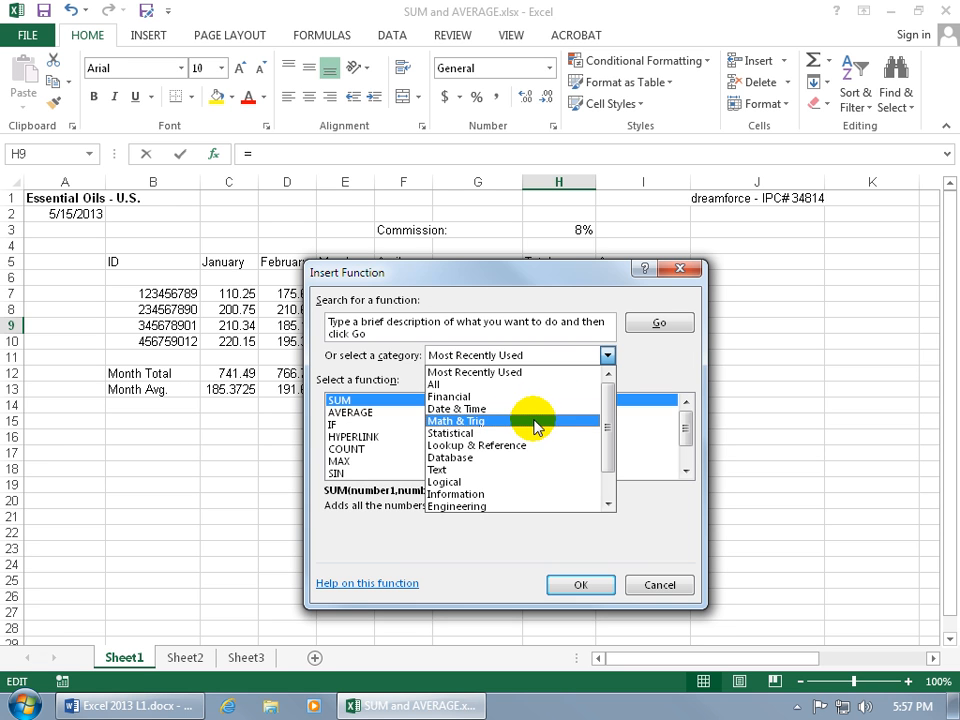
pyautogui.click(489, 385)
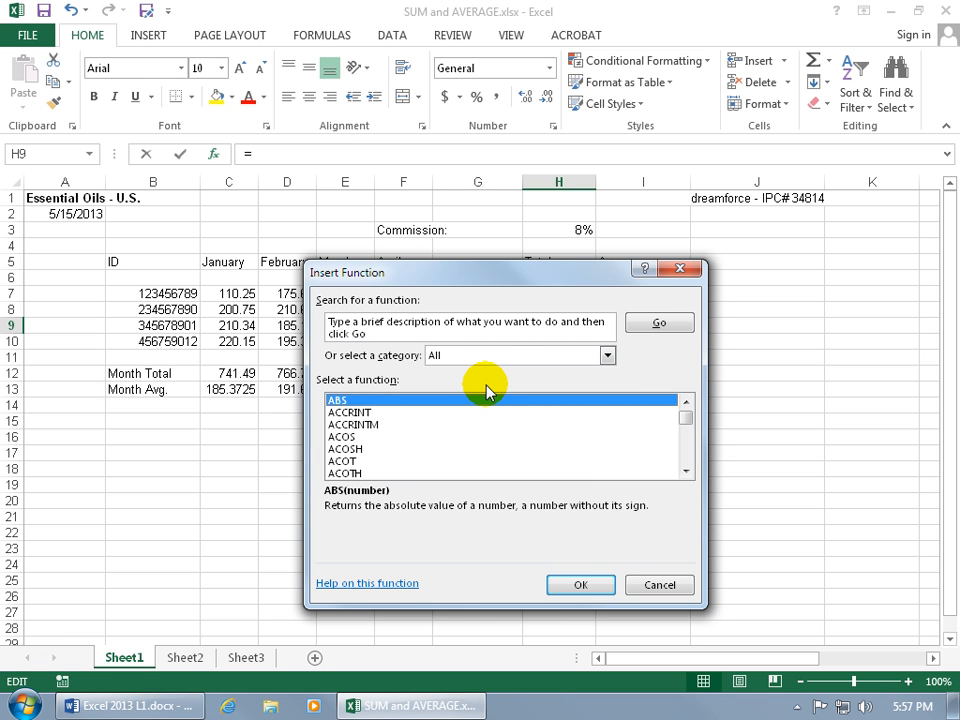
pyautogui.moveTo(686, 418); pyautogui.dragTo(688, 456)
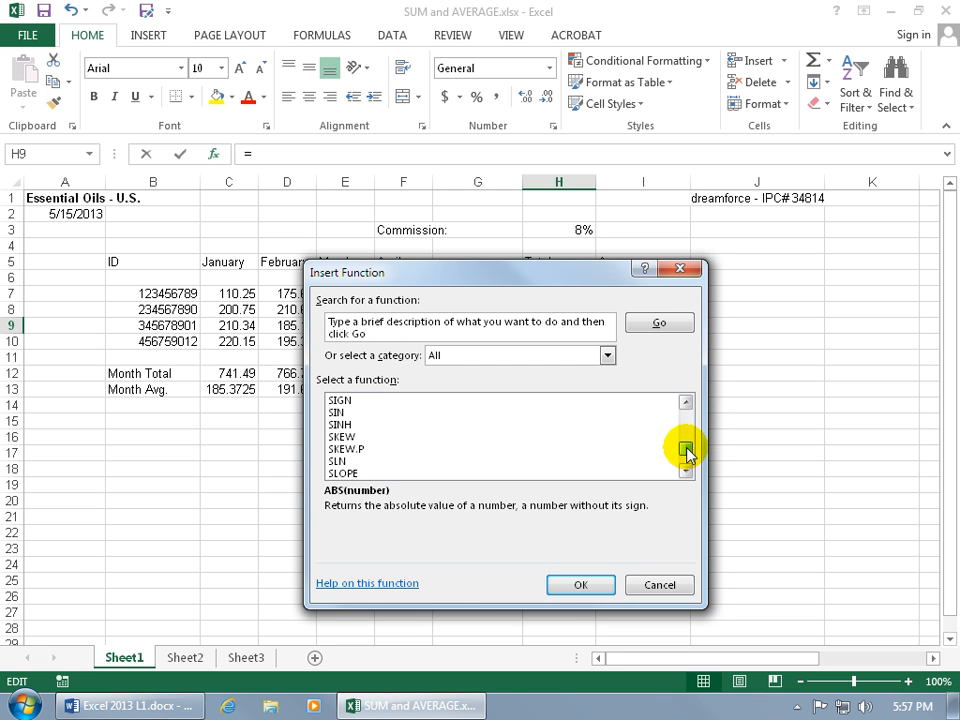
pyautogui.click(687, 472)
pyautogui.click(360, 413)
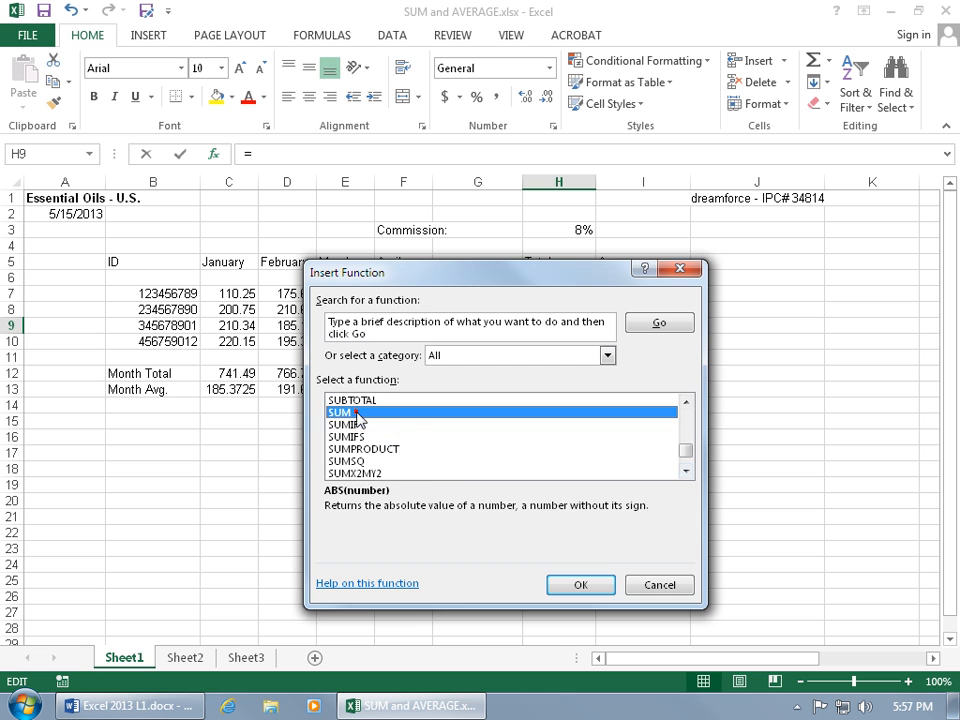
pyautogui.moveTo(686, 452); pyautogui.dragTo(688, 410)
pyautogui.click(536, 400)
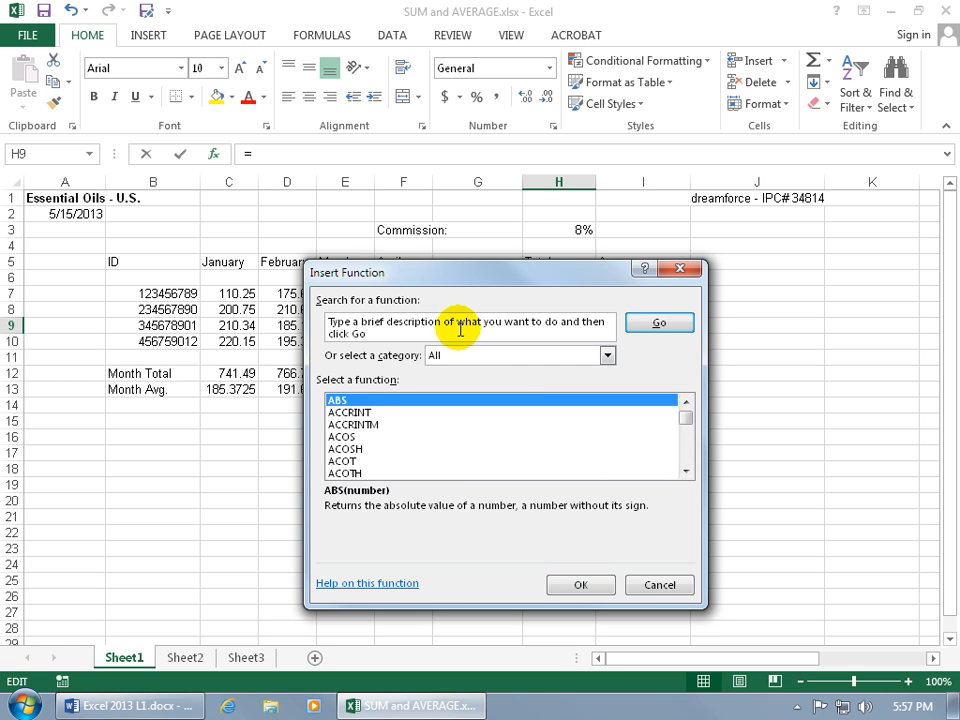
# Search the functions for sum and insert the SUM function in cell H9
pyautogui.click(430, 337)
pyautogui.press('Delete')
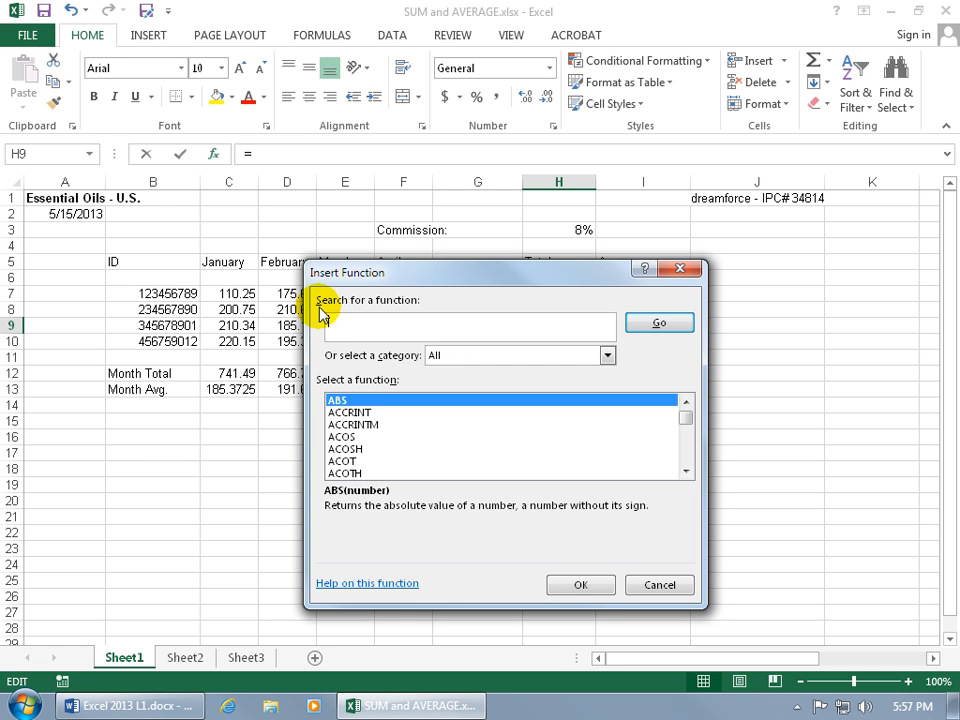
pyautogui.write('sum')
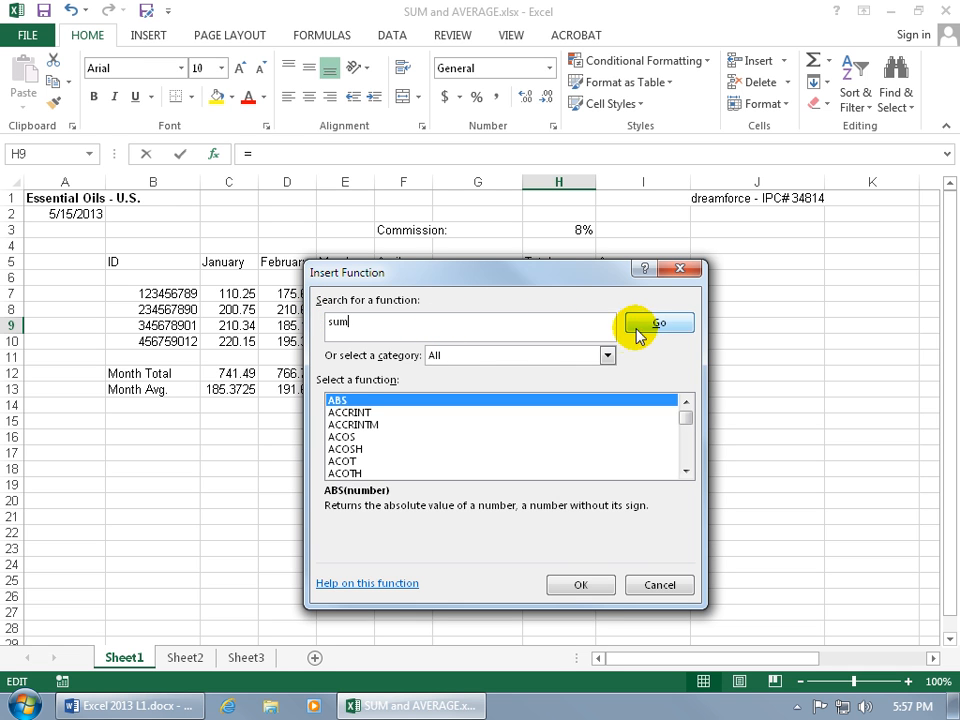
pyautogui.click(645, 325)
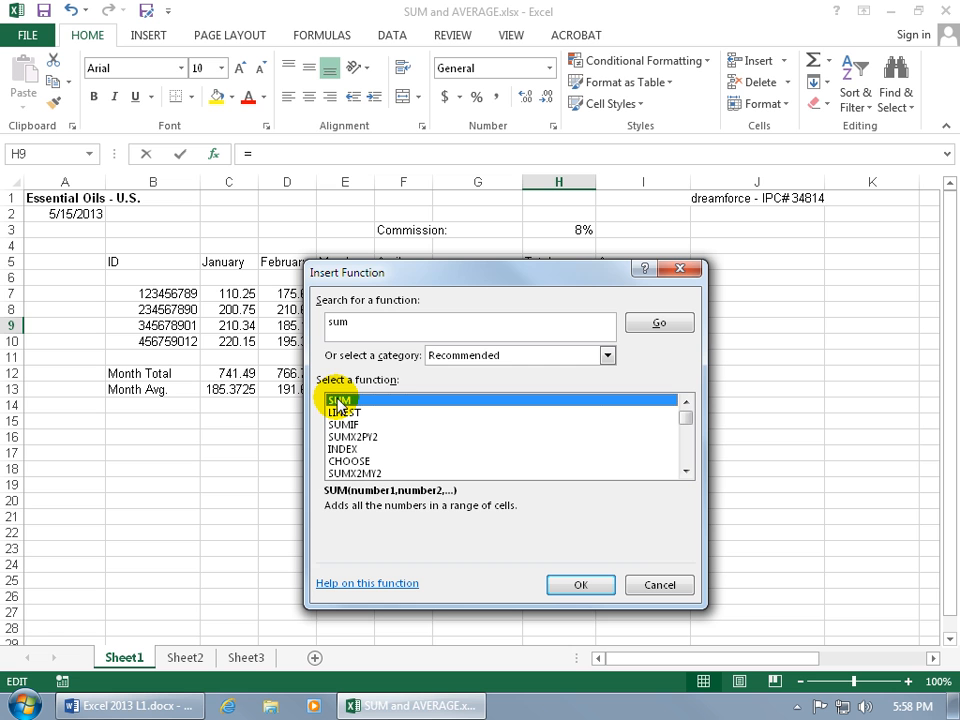
pyautogui.click(580, 584)
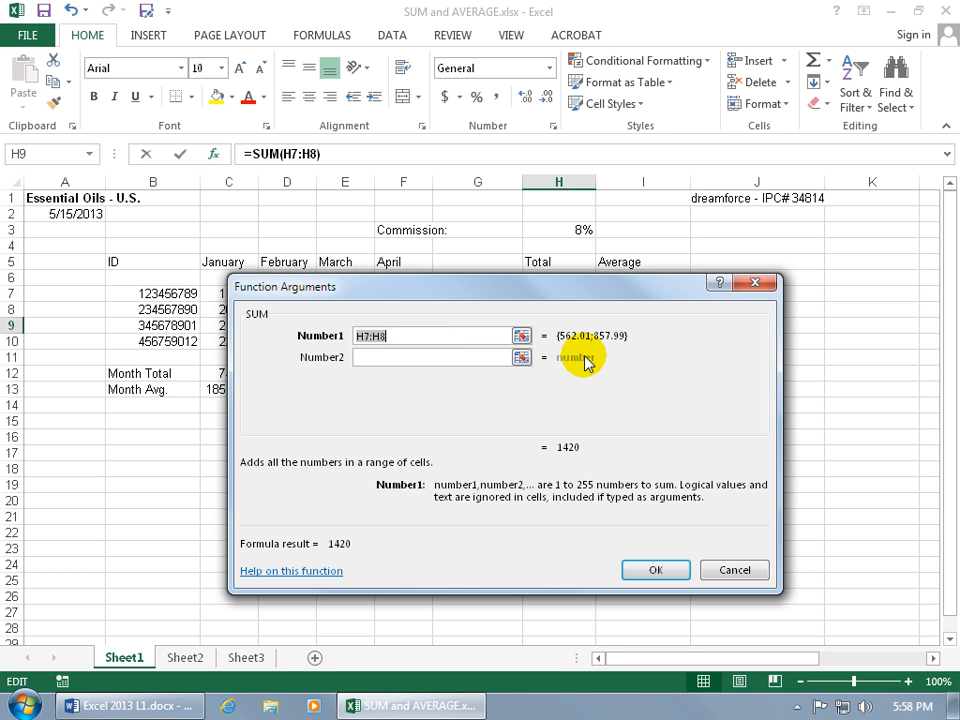
# Replace the suggested range in the Number1 argument of the SUM function with c9:f9
pyautogui.moveTo(525, 292); pyautogui.dragTo(498, 375)
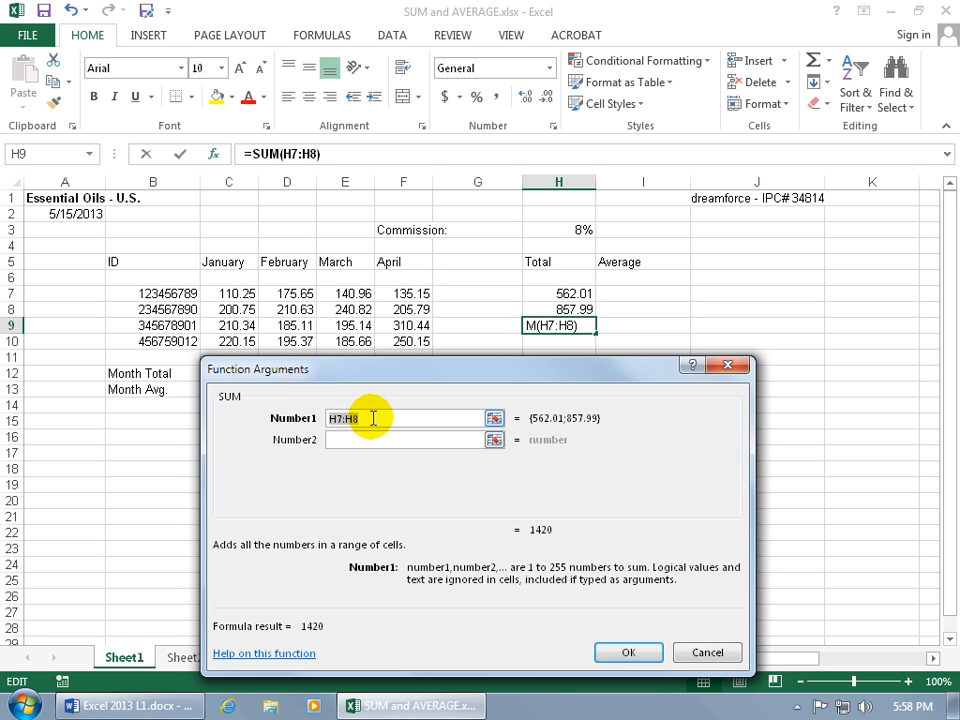
pyautogui.moveTo(371, 419); pyautogui.dragTo(323, 422)
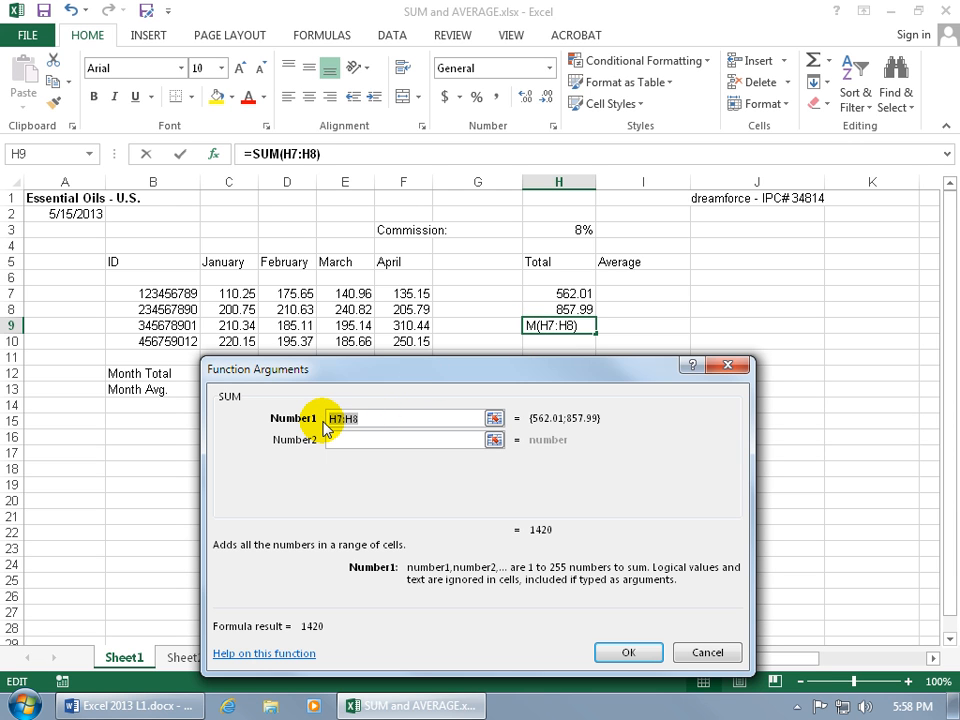
pyautogui.press('BackSpace')
pyautogui.write('c9:')
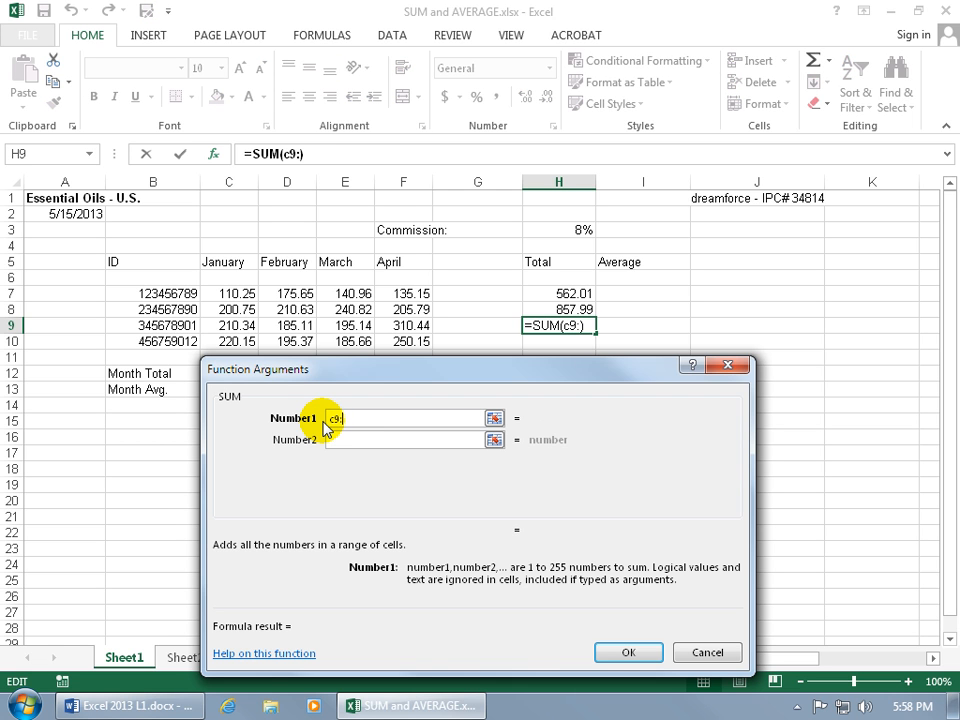
pyautogui.write('f9')
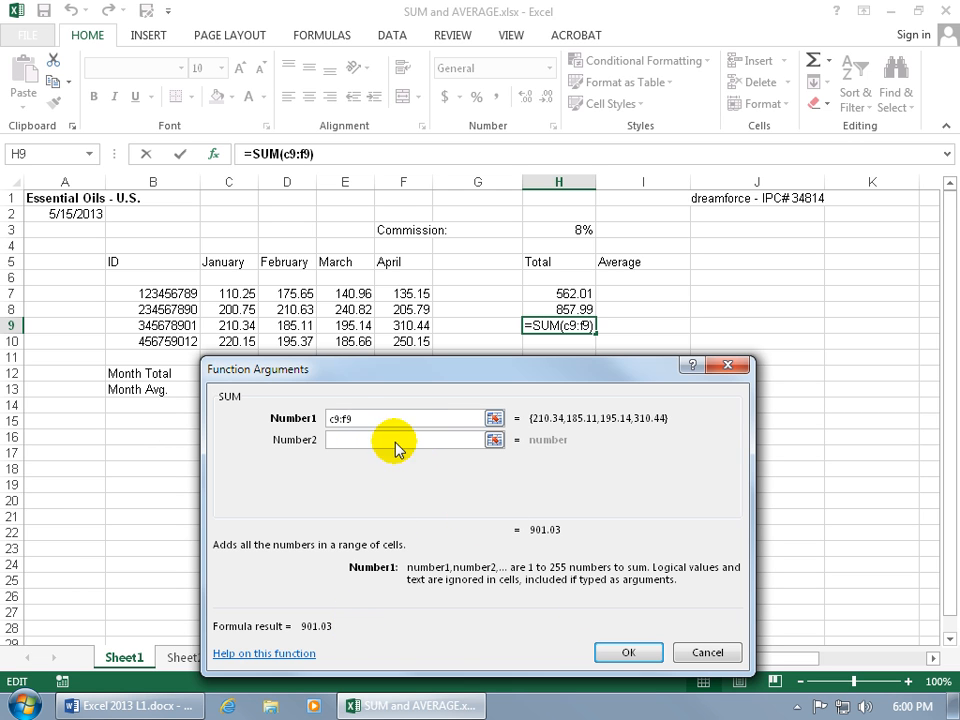
# Clear the Number1 argument and fill it by selecting the range C9:F9 on the worksheet
pyautogui.doubleClick(360, 416)
pyautogui.press('BackSpace')
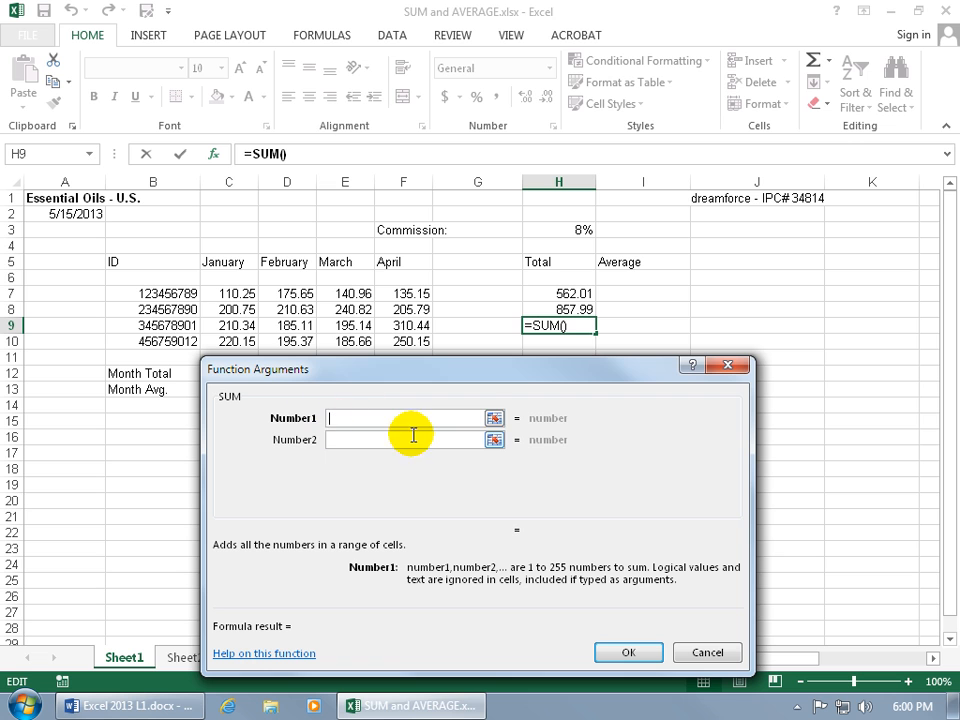
pyautogui.click(493, 420)
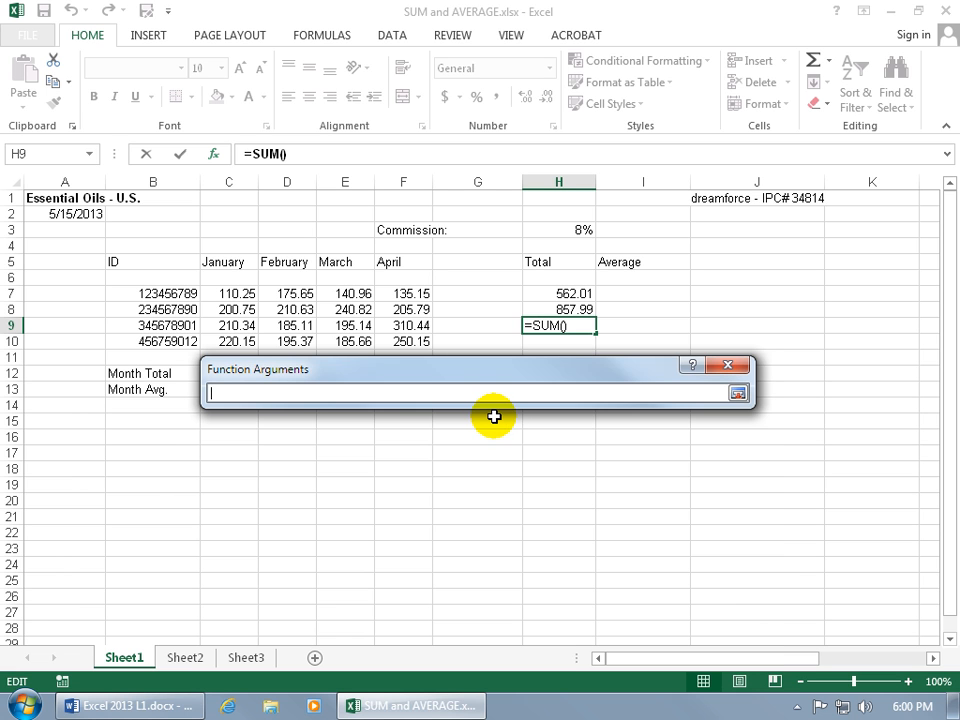
pyautogui.moveTo(489, 377); pyautogui.dragTo(395, 537)
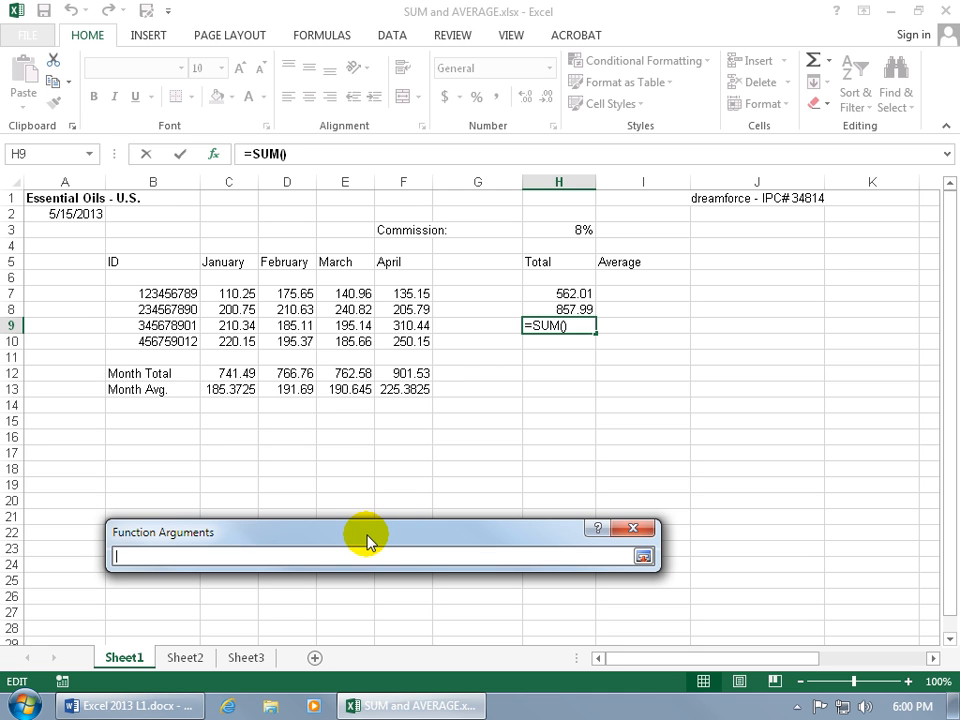
pyautogui.moveTo(240, 325); pyautogui.dragTo(403, 325)
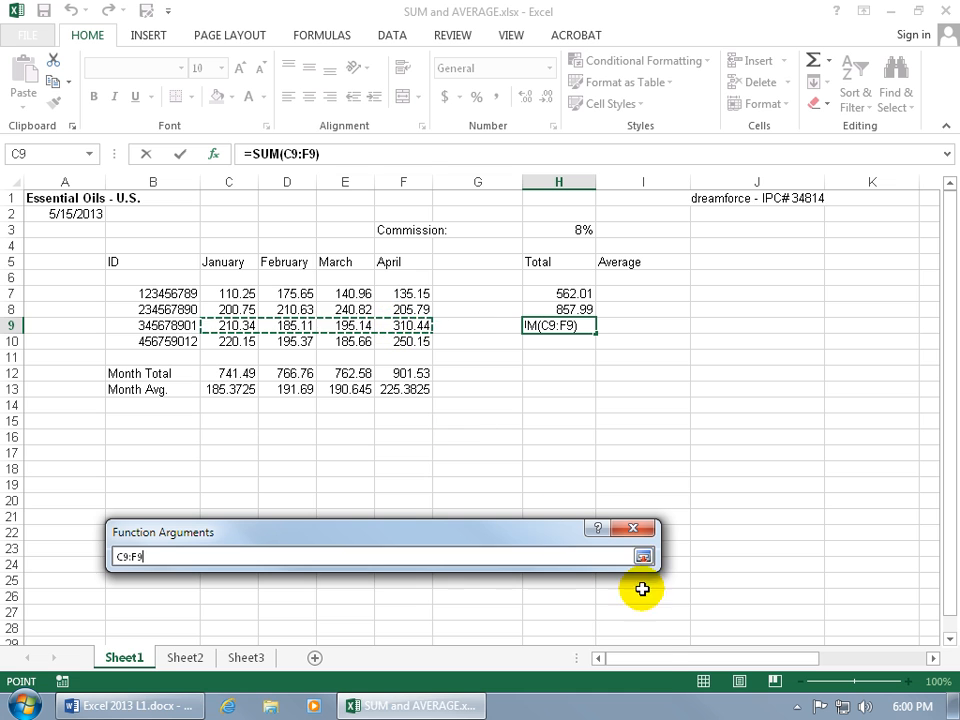
pyautogui.click(643, 557)
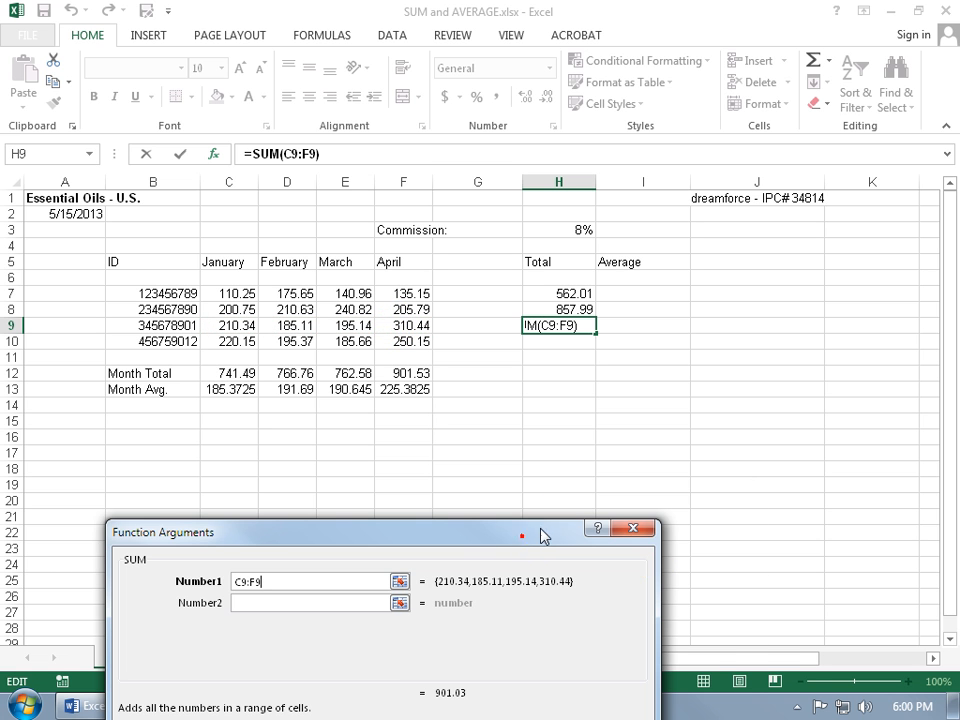
# Try C12:F12 as the Number2 argument, clear it, and accept the formula =SUM(C9:F9) in H9
pyautogui.moveTo(542, 533); pyautogui.dragTo(597, 317)
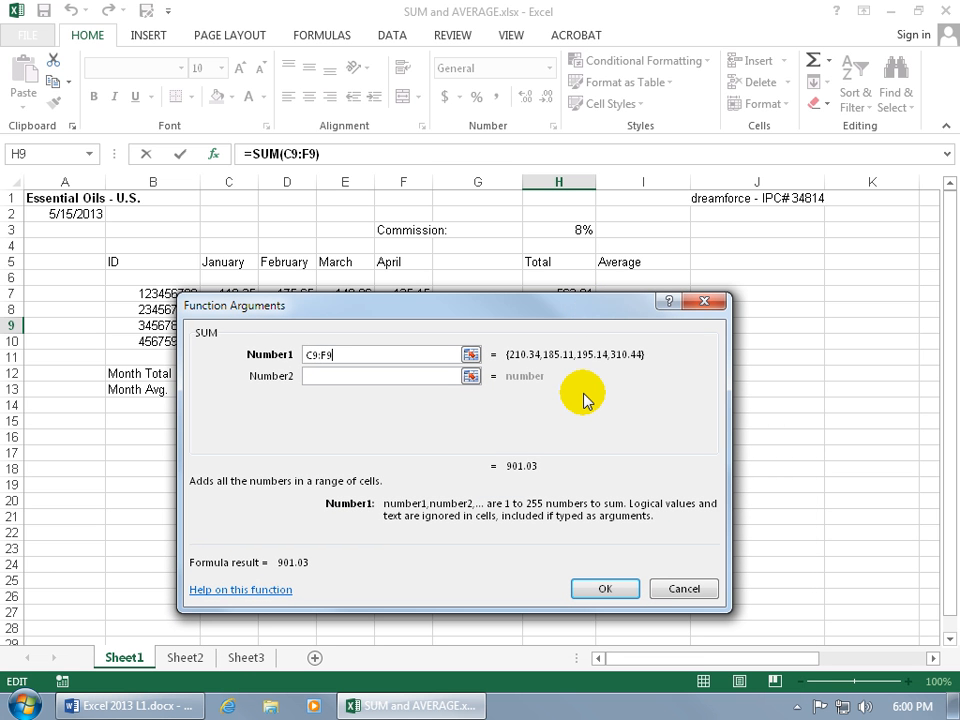
pyautogui.click(470, 378)
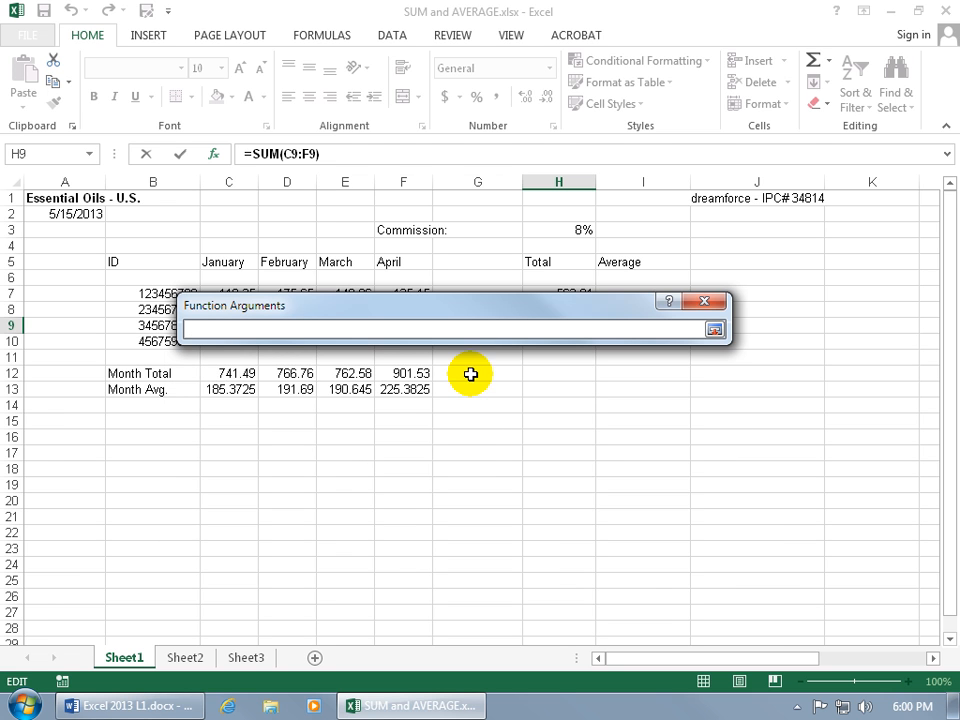
pyautogui.moveTo(227, 373); pyautogui.dragTo(401, 374)
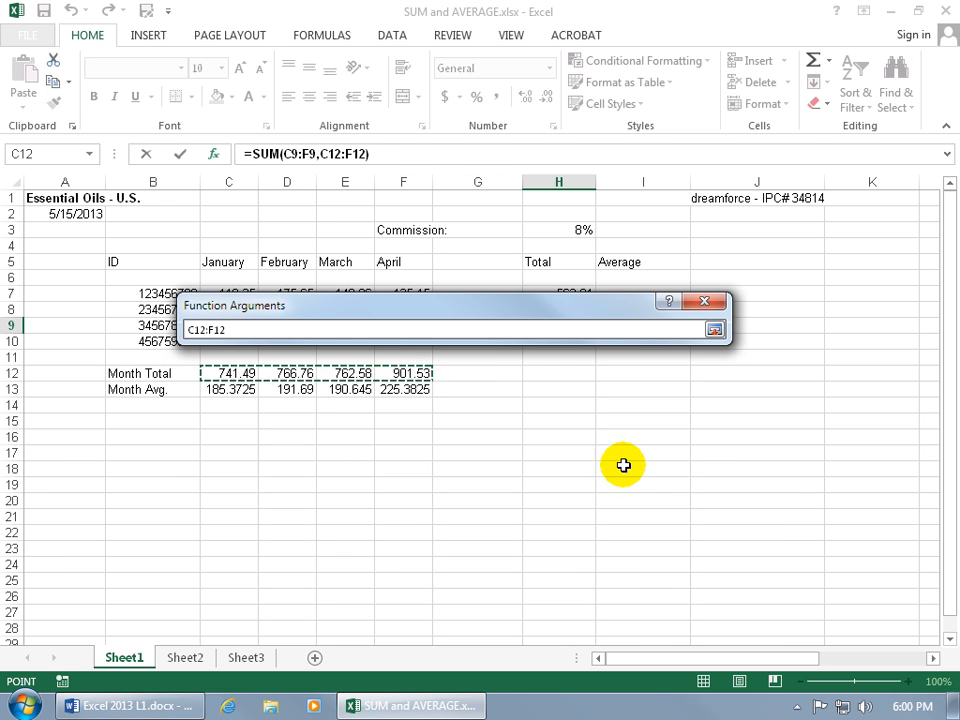
pyautogui.press('Return')
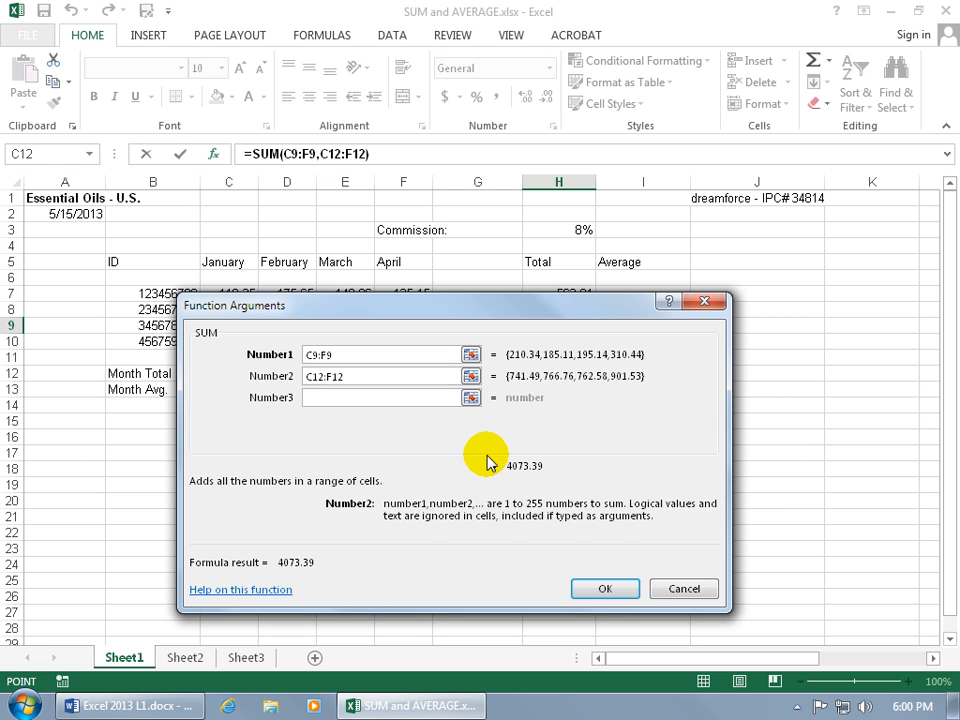
pyautogui.moveTo(360, 376); pyautogui.dragTo(298, 375)
pyautogui.press('BackSpace')
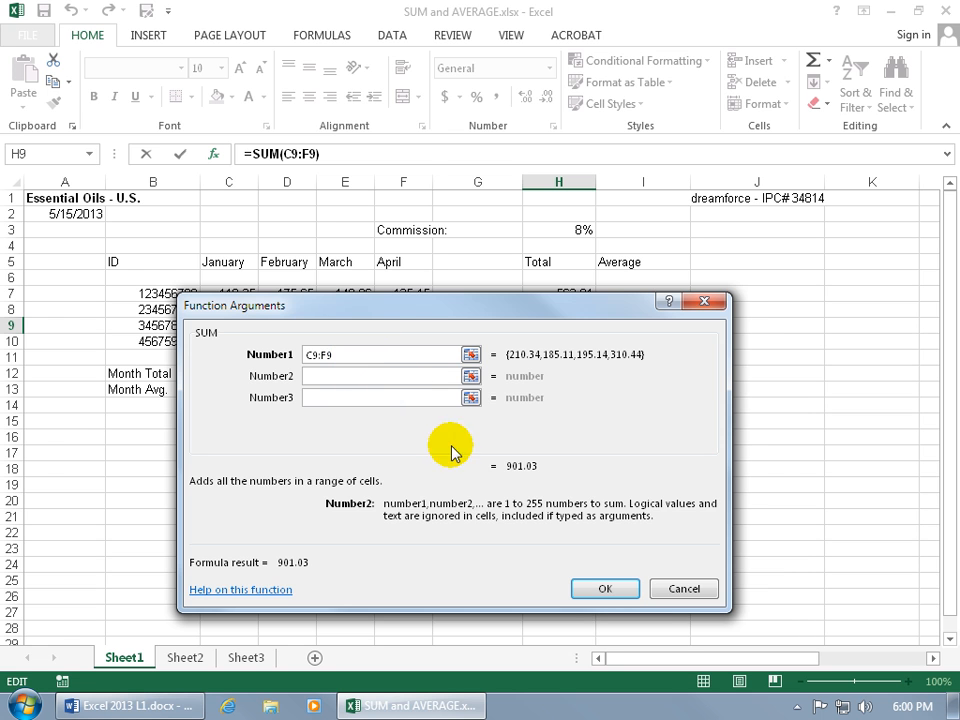
pyautogui.click(614, 592)
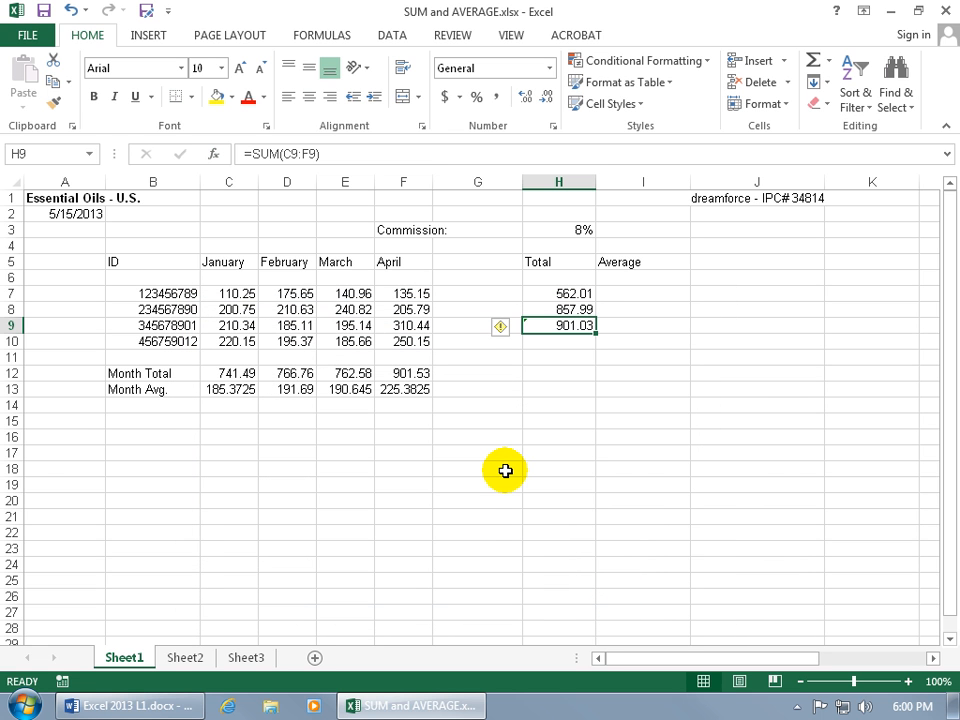
pyautogui.click(563, 339)
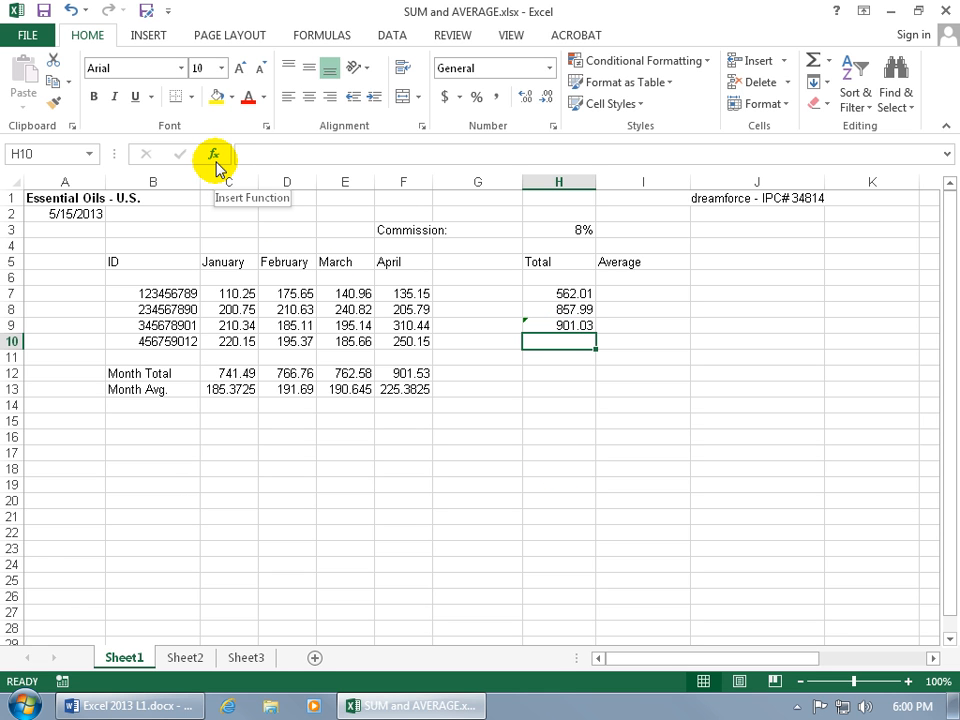
pyautogui.click(322, 36)
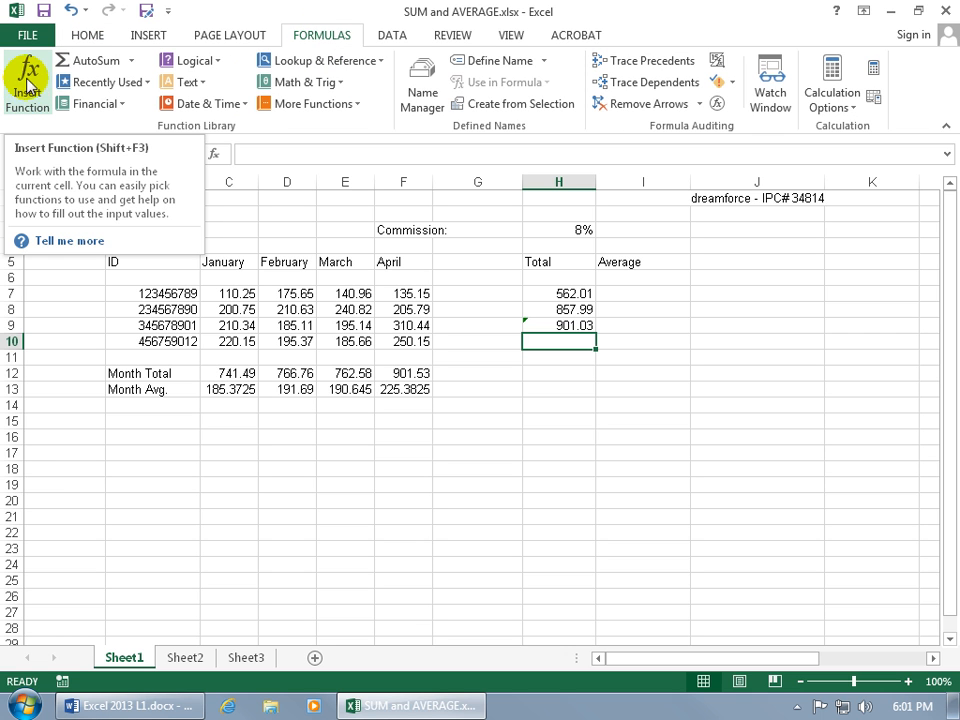
pyautogui.click(131, 62)
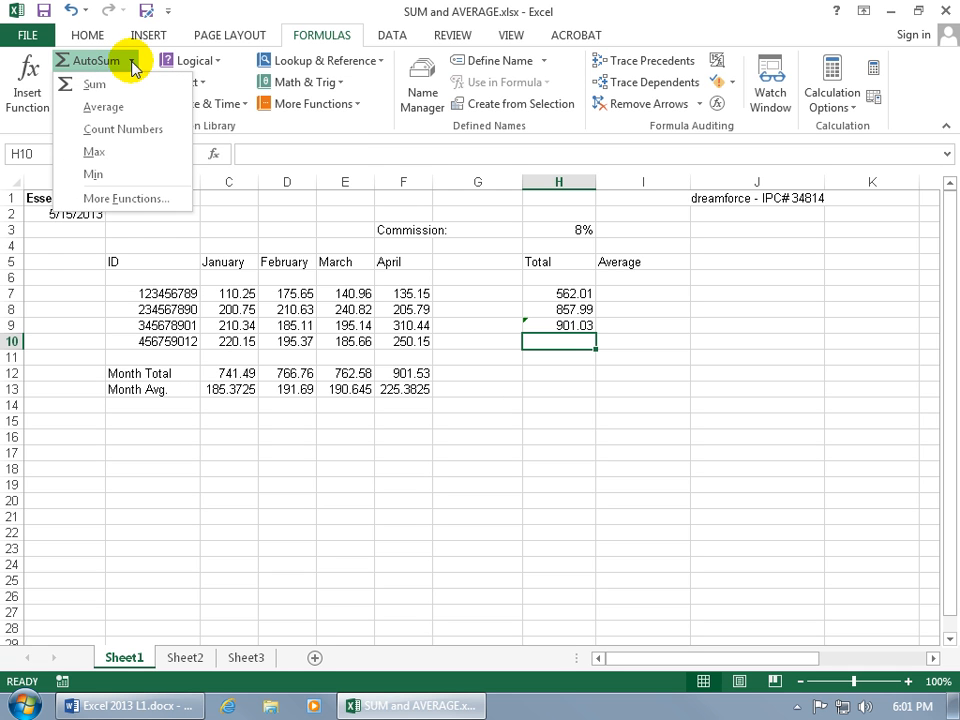
pyautogui.click(129, 198)
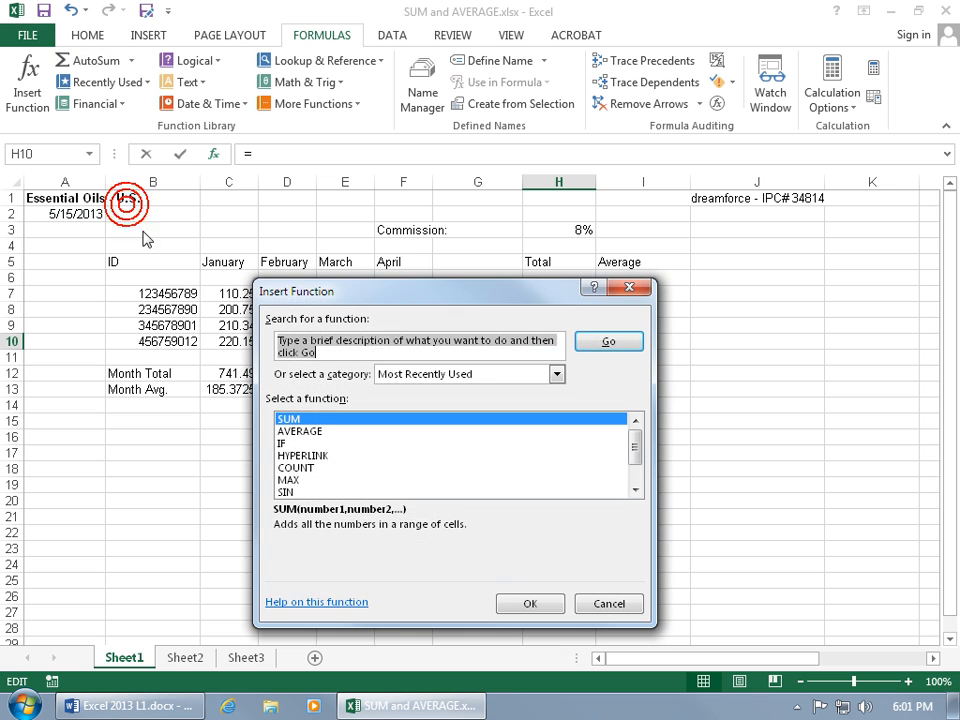
pyautogui.click(628, 288)
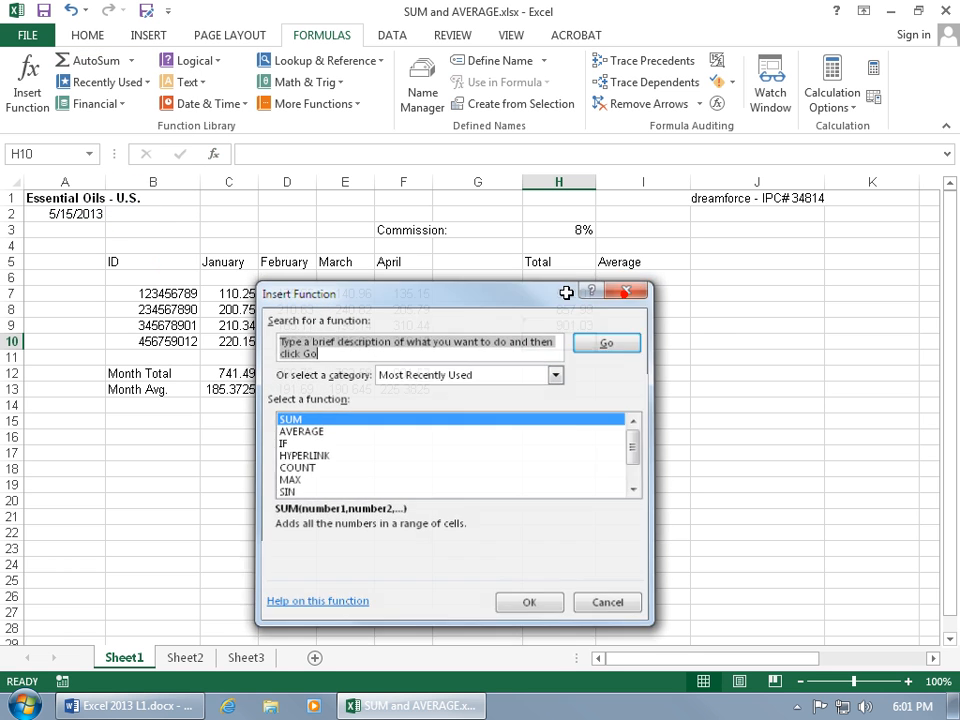
# Total cells C10:F10 in H10 with AutoSum, replacing the suggested range to give =SUM(C10:F10)
pyautogui.click(100, 64)
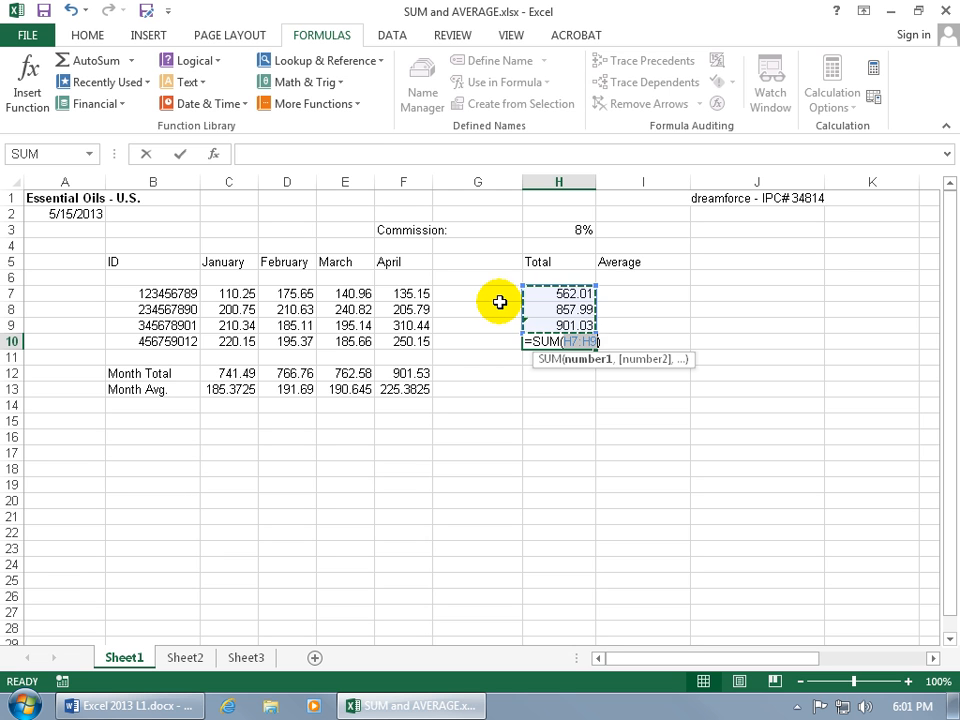
pyautogui.moveTo(228, 344); pyautogui.dragTo(399, 341)
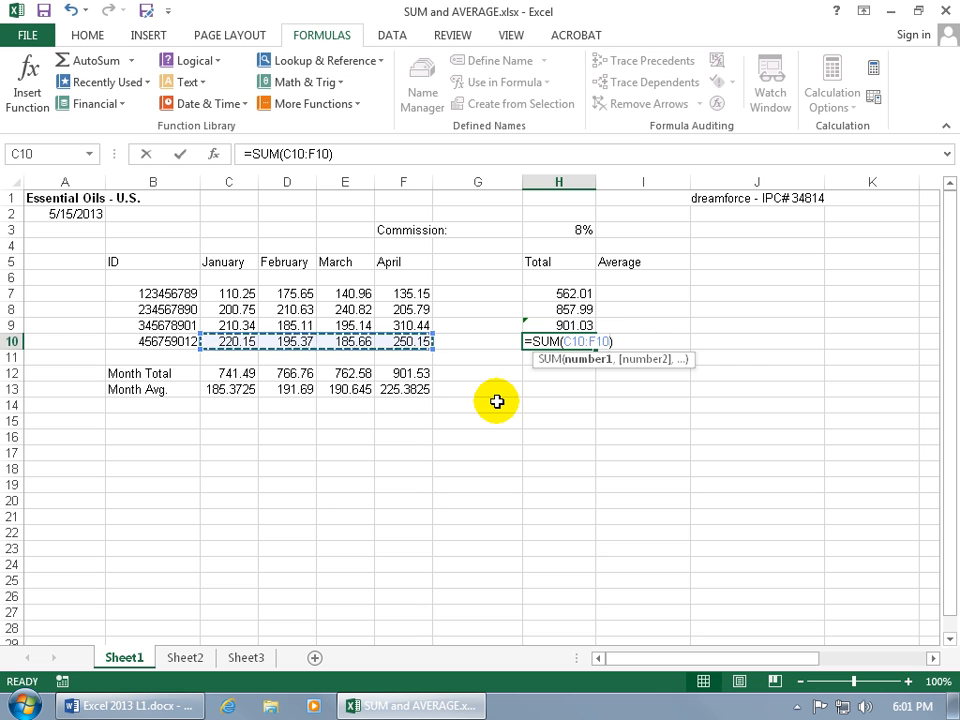
pyautogui.press('Return')
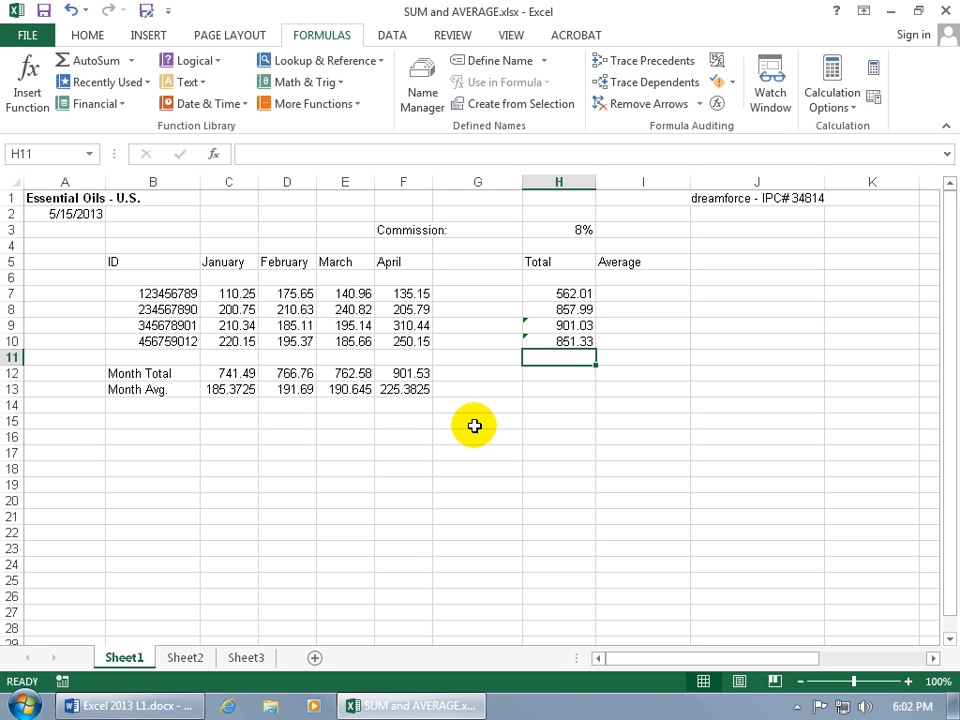
# Enter =AVERAGE(C7:F7) in I7 using the AutoSum Average function and fill the formula down through I10
pyautogui.click(626, 294)
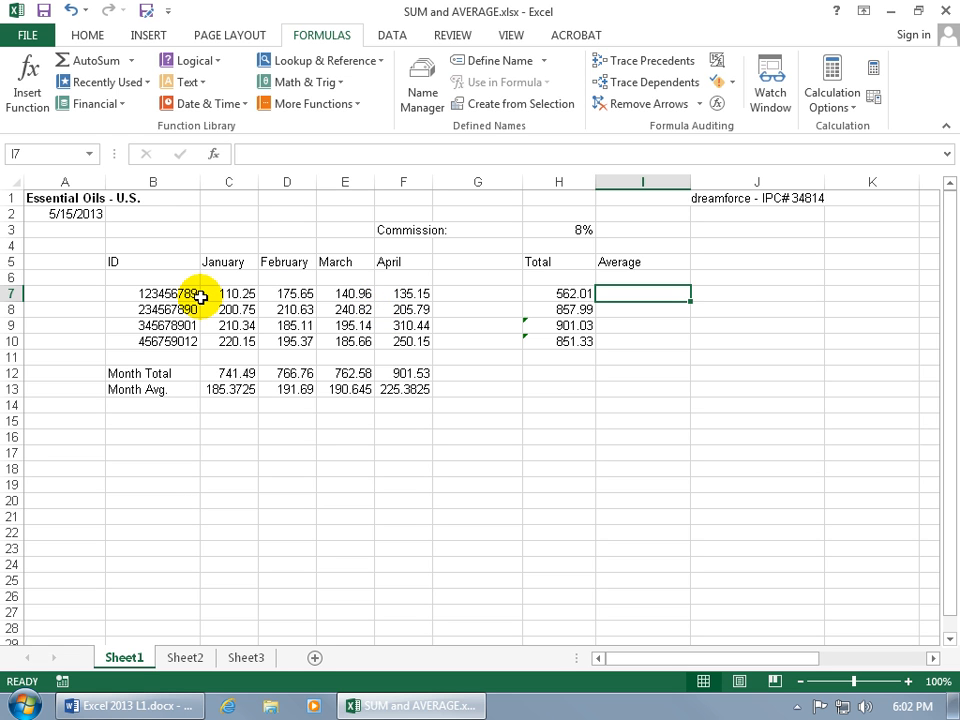
pyautogui.click(132, 62)
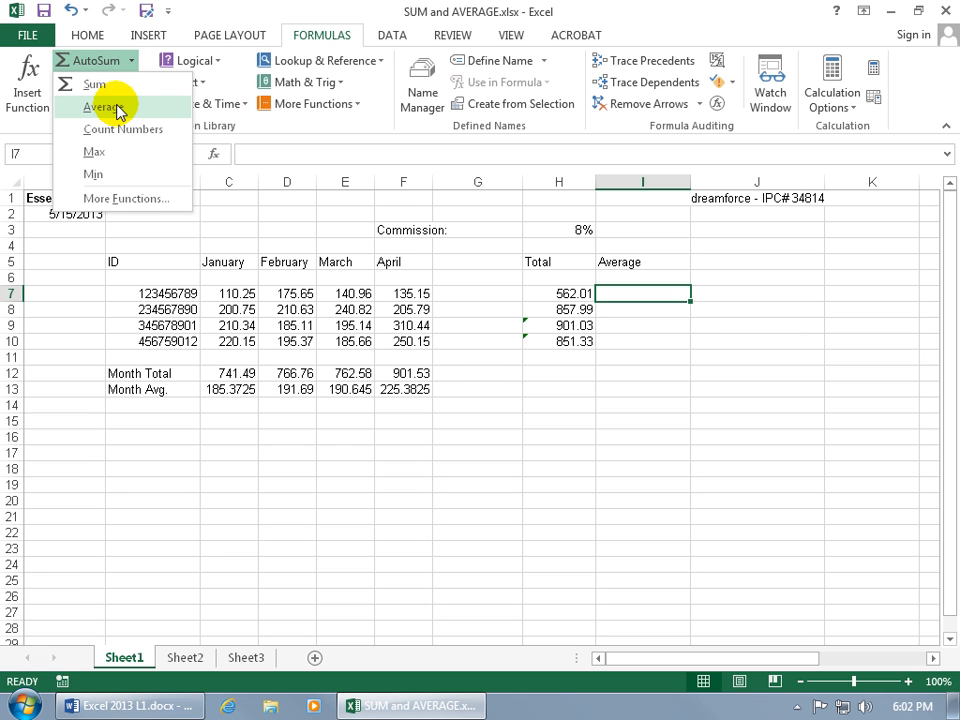
pyautogui.click(116, 107)
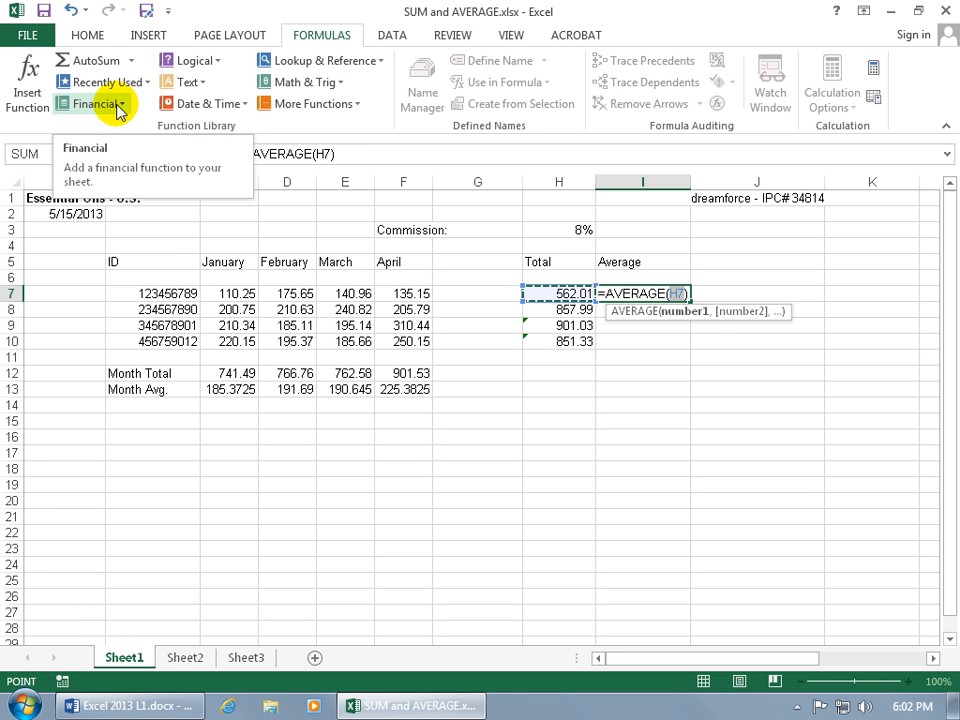
pyautogui.moveTo(225, 293); pyautogui.dragTo(377, 288)
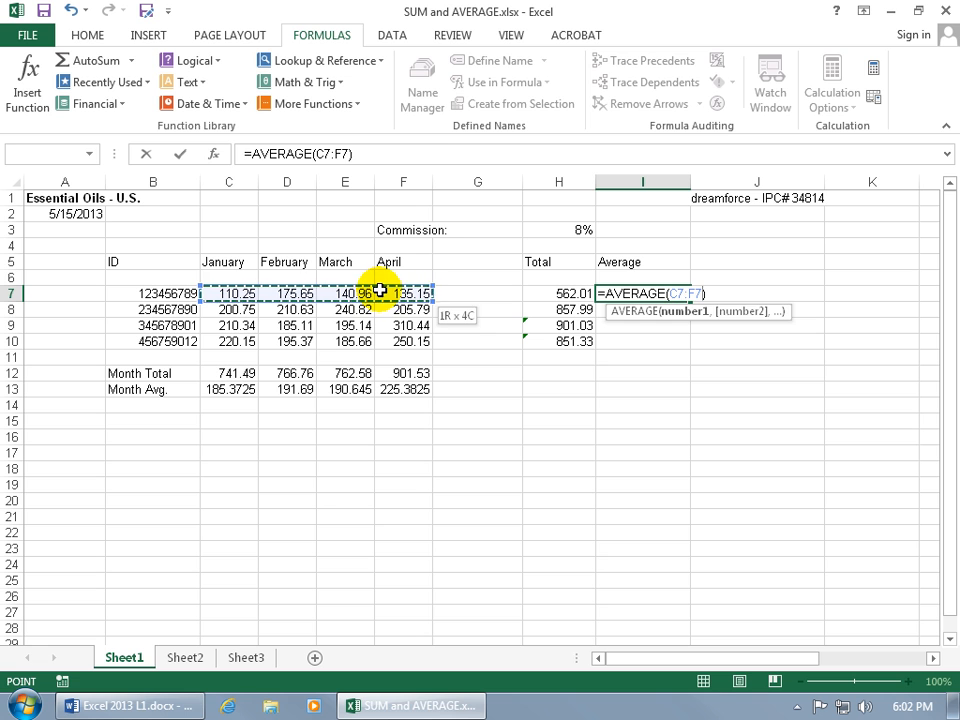
pyautogui.press('Return')
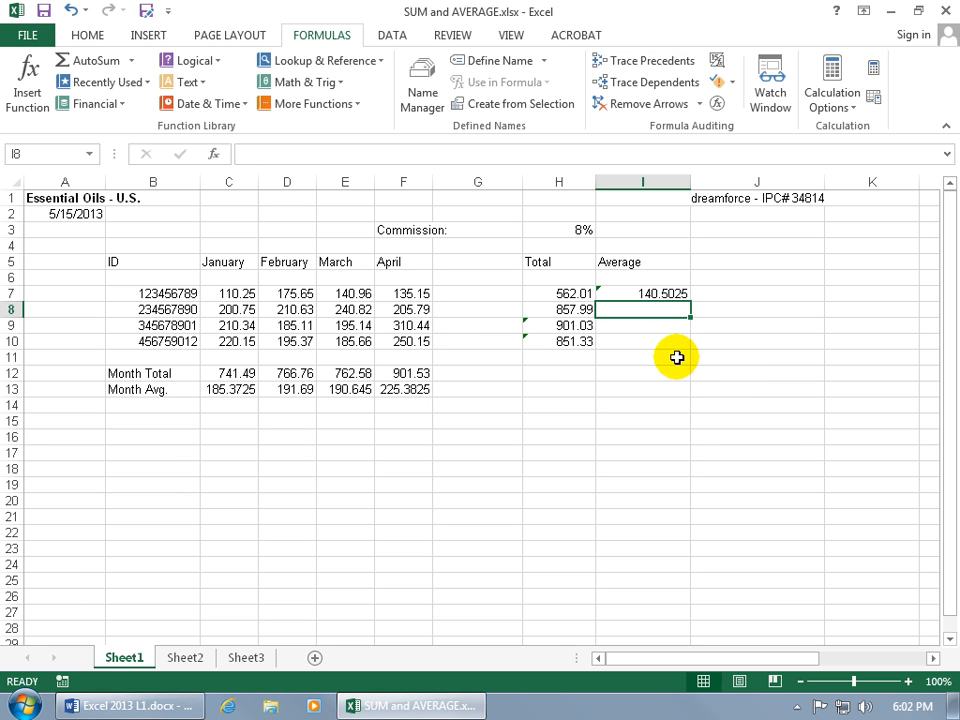
pyautogui.click(678, 293)
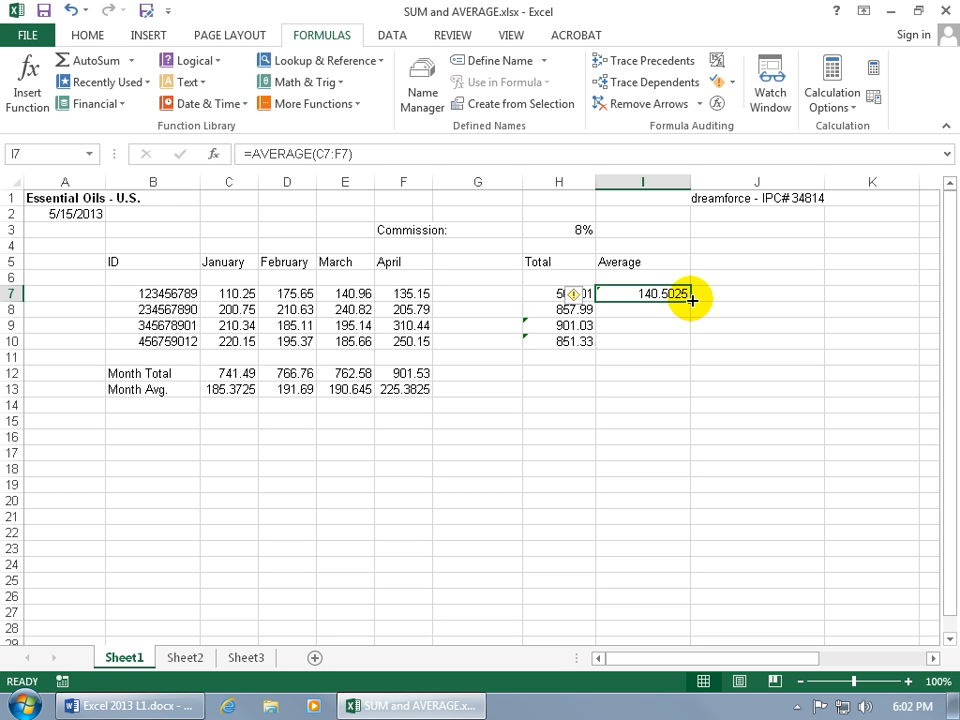
pyautogui.moveTo(692, 299); pyautogui.dragTo(686, 354)
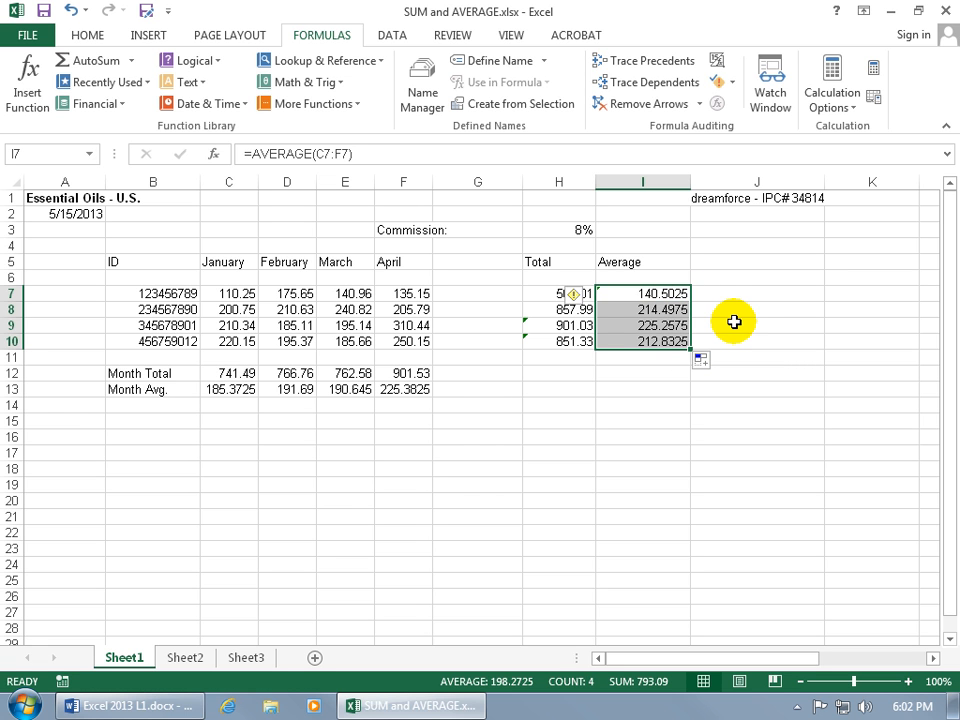
# Examine the AVERAGE formulas in cells I7 through I10 to compare how their cell references adjust from row to row
pyautogui.click(670, 293)
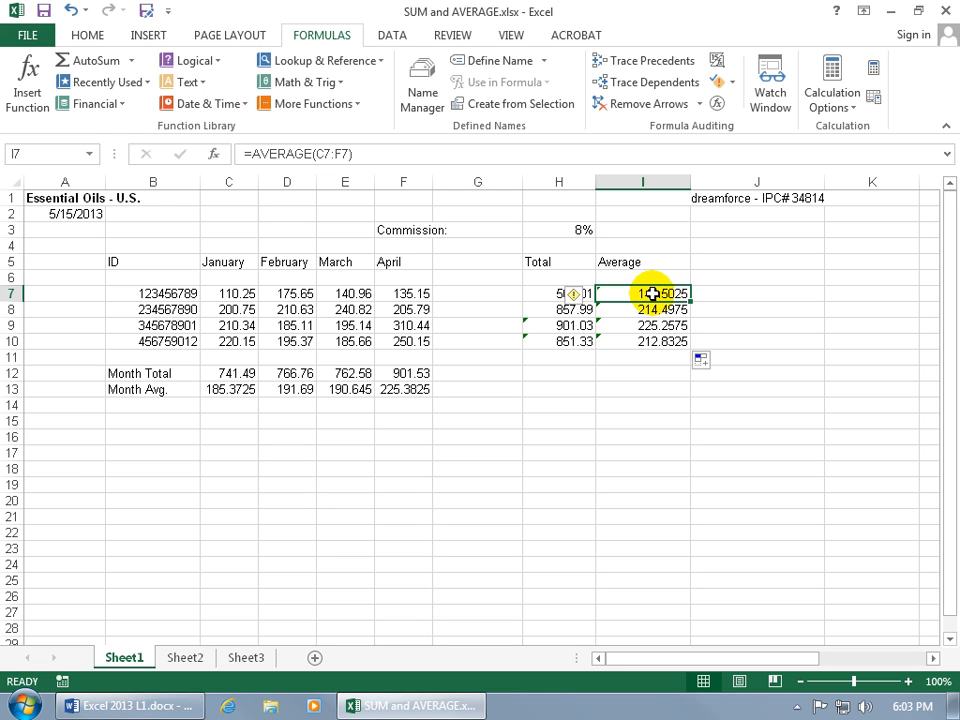
pyautogui.click(652, 309)
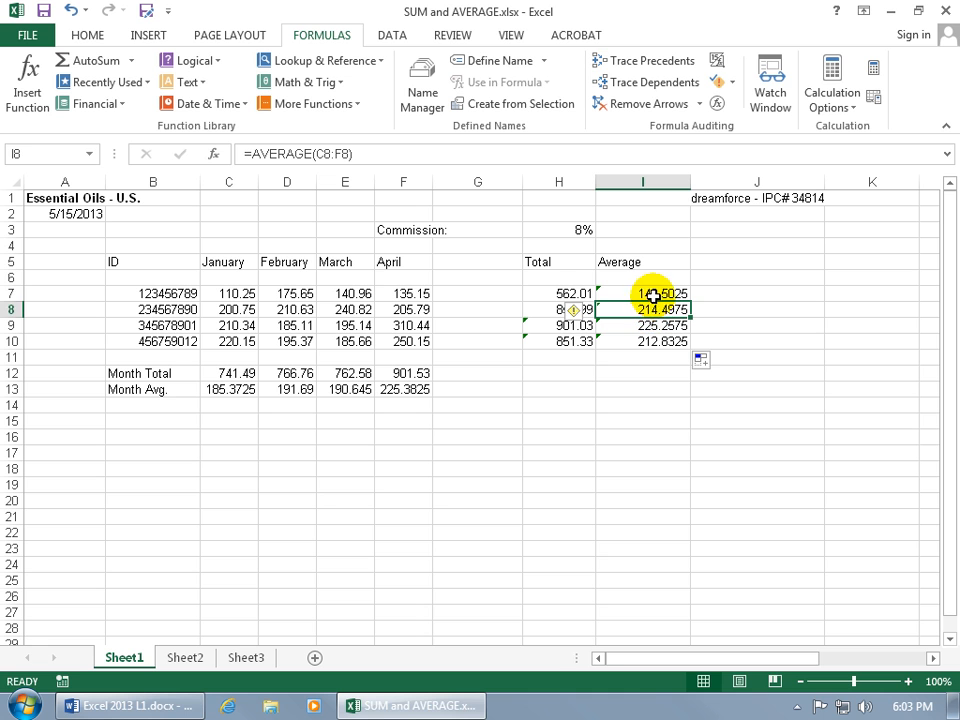
pyautogui.click(651, 293)
pyautogui.click(652, 310)
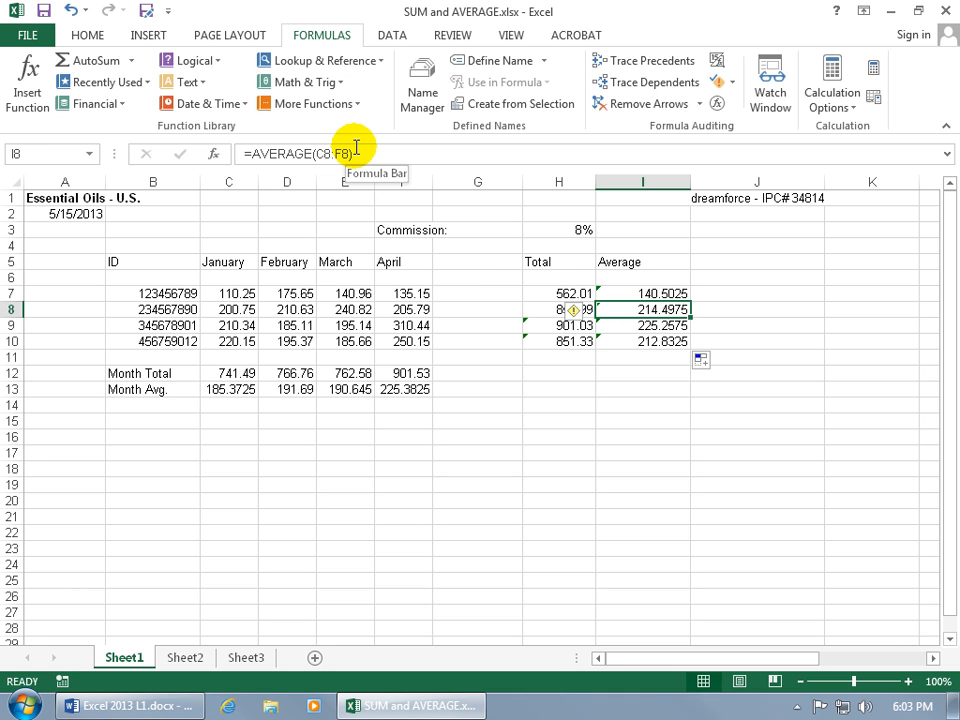
pyautogui.press('Up')
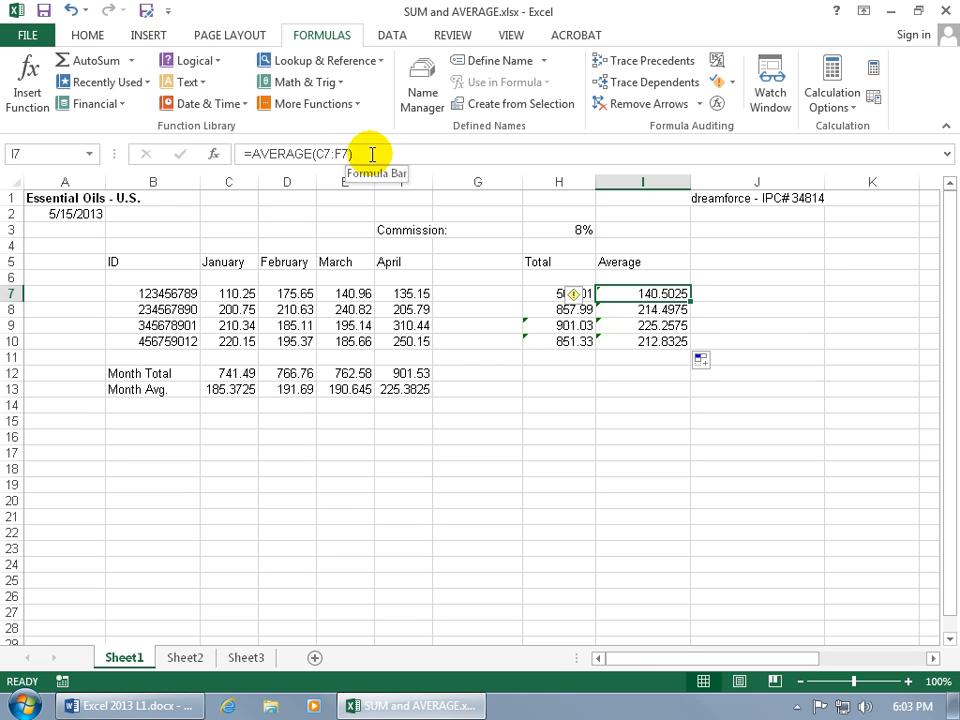
pyautogui.press('Down')
pyautogui.press('Down')
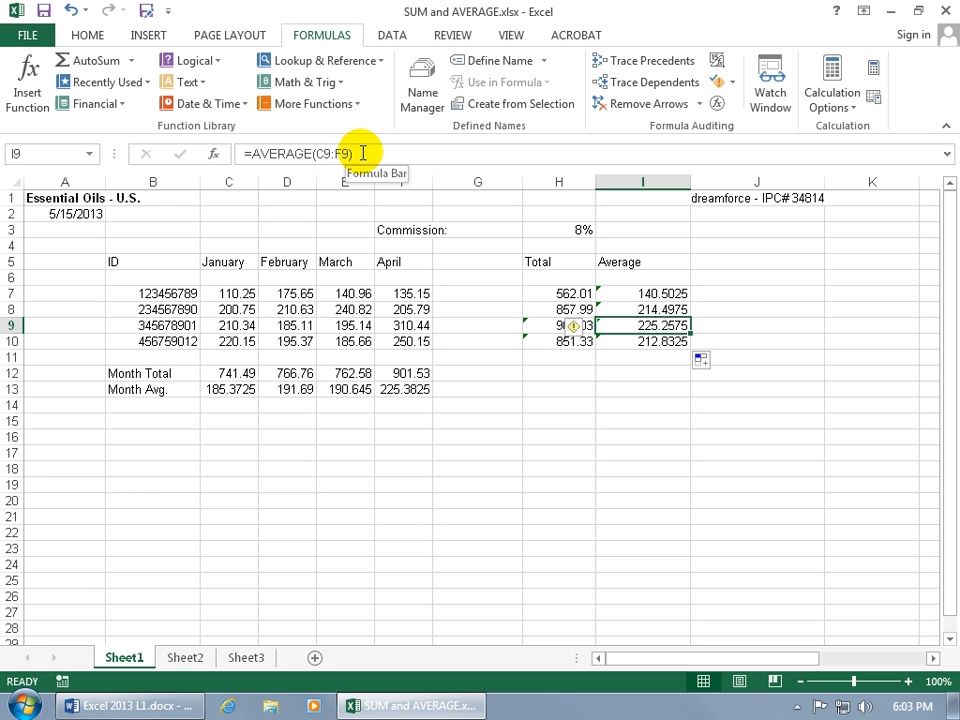
pyautogui.press('Down')
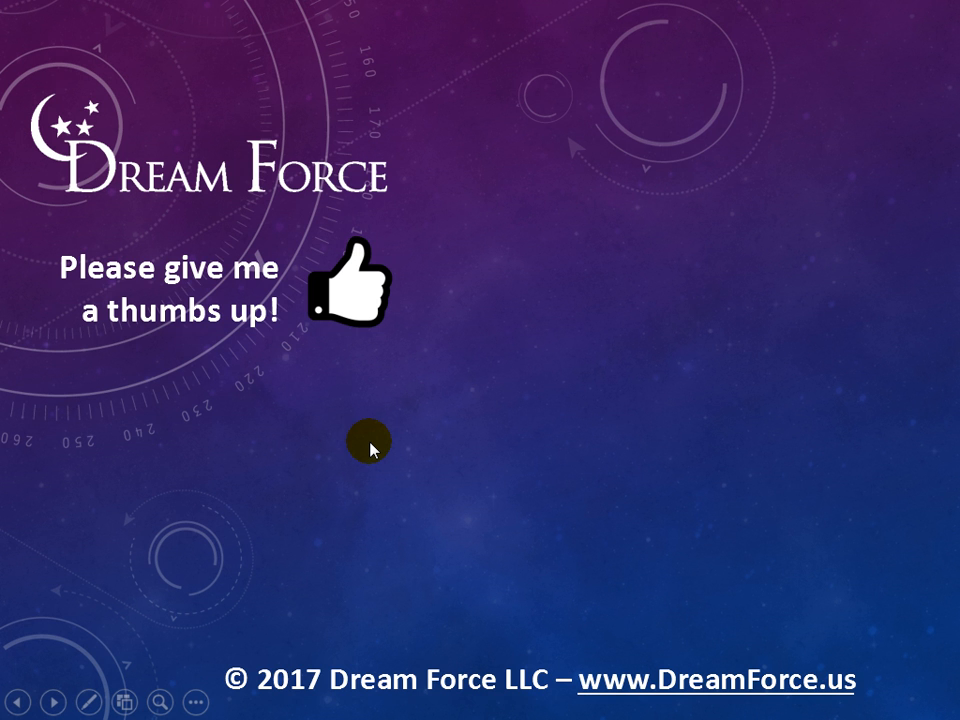
pyautogui.click(370, 447)
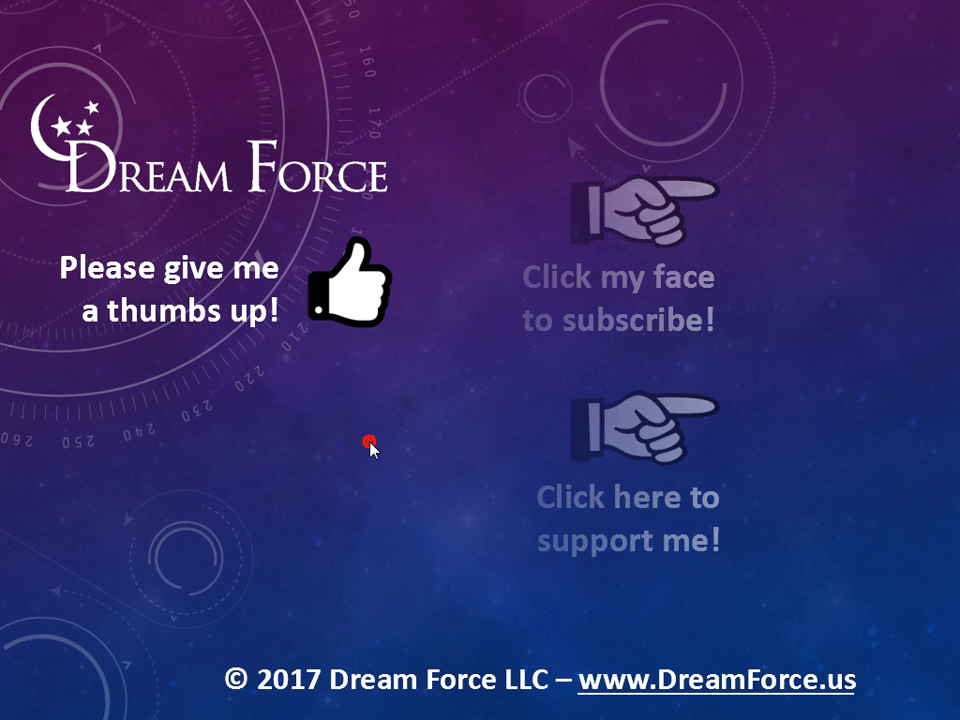